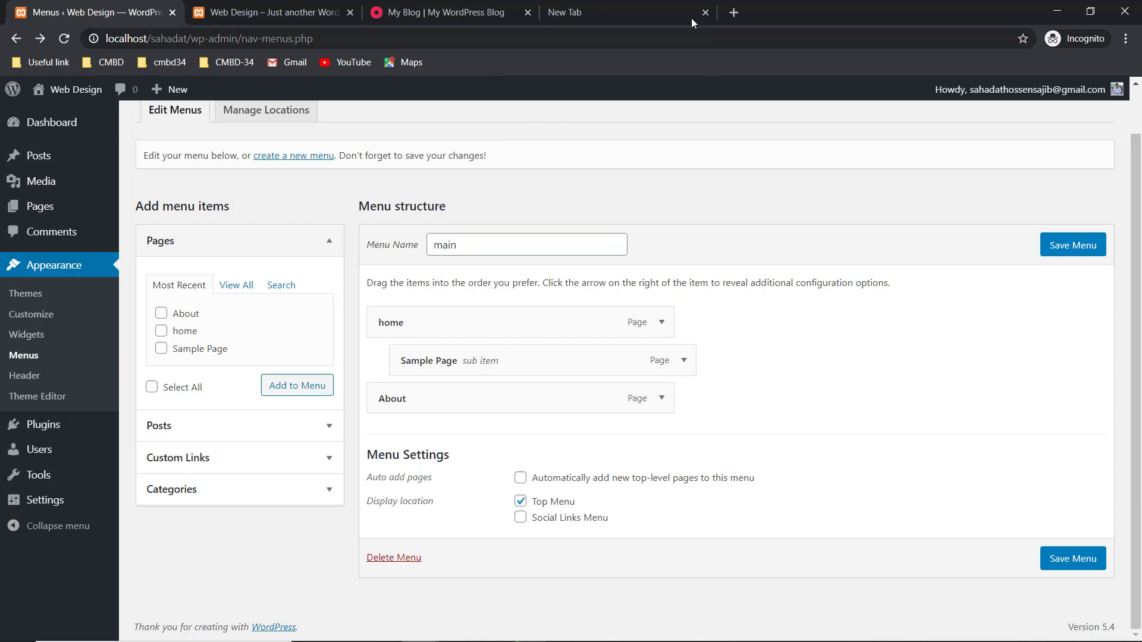
# - Close the spare empty New Tab, leaving only the site and admin tabs
pyautogui.click(705, 12)
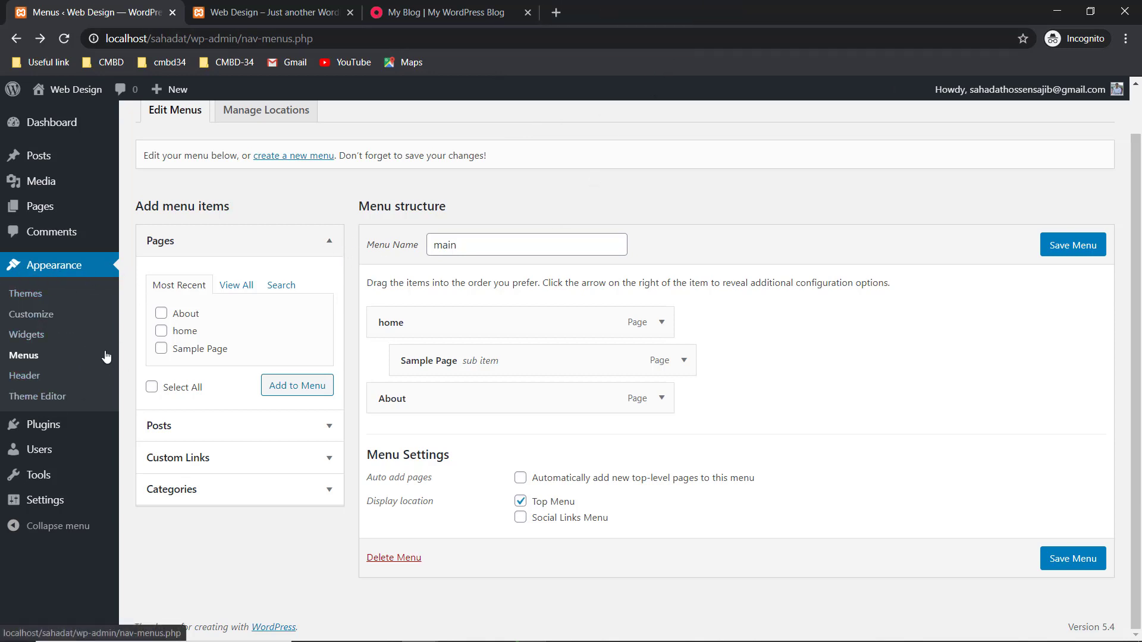
pyautogui.moveTo(63, 428)
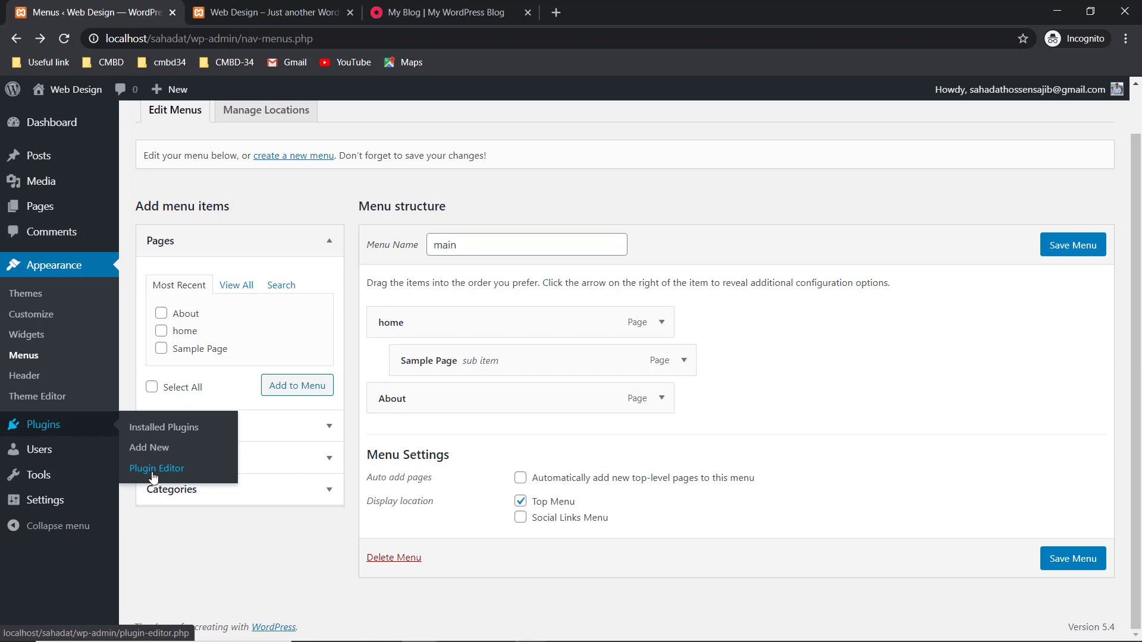
# - Go from Installed Plugins to the Add Plugins page listing featured plugins like Classic Editor
pyautogui.click(154, 432)
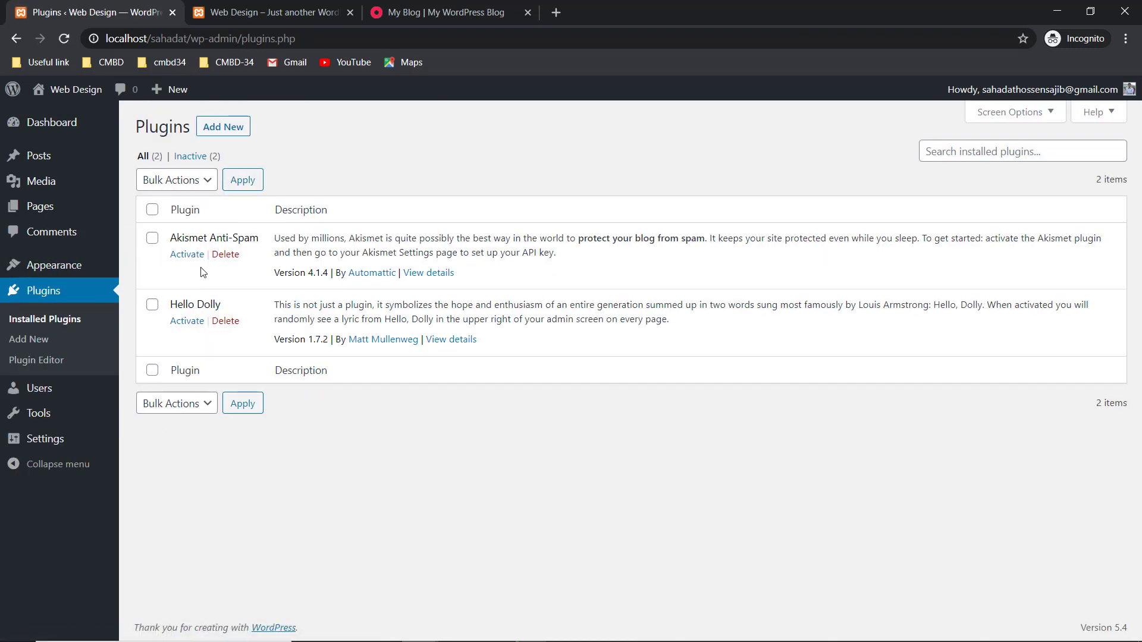
pyautogui.click(233, 132)
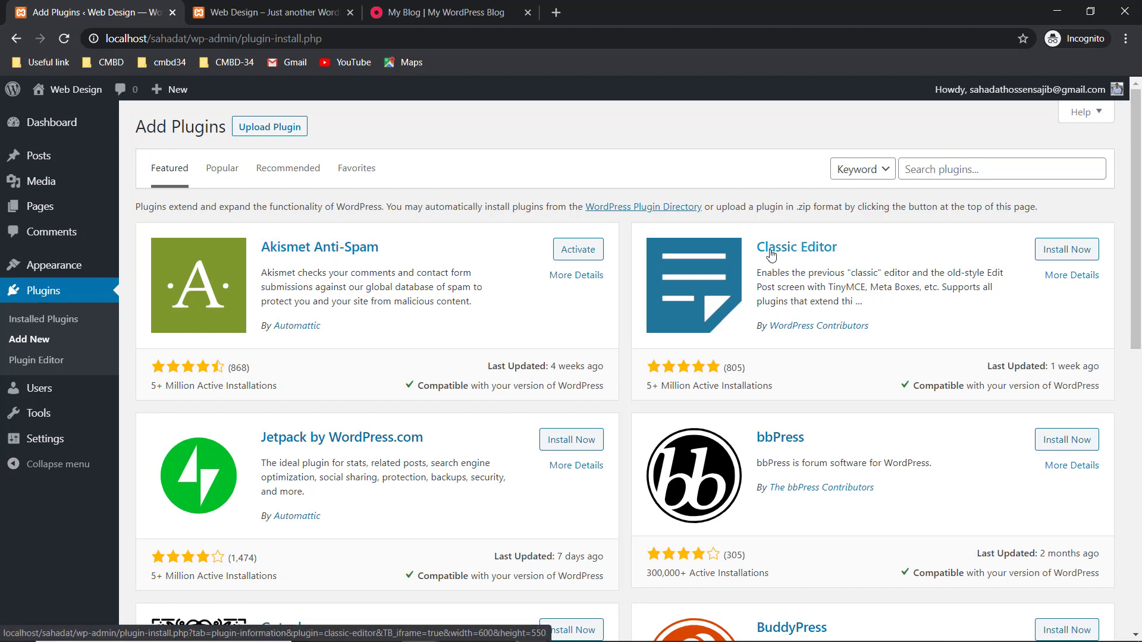
# - Install the Classic Editor plugin, then request its activation
pyautogui.click(1066, 251)
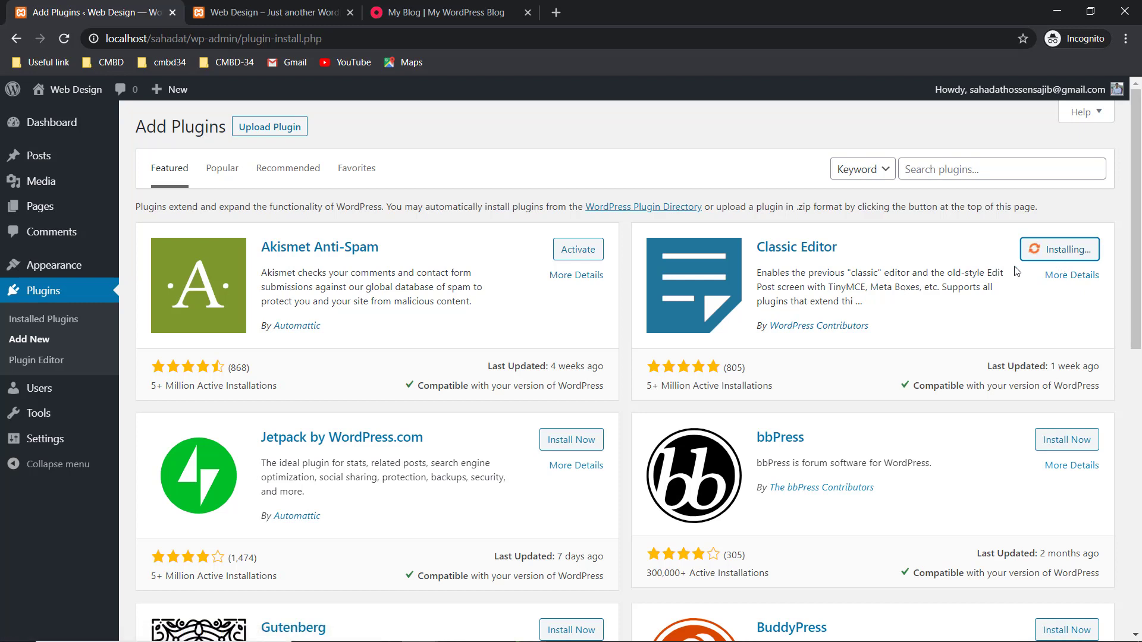
pyautogui.click(480, 7)
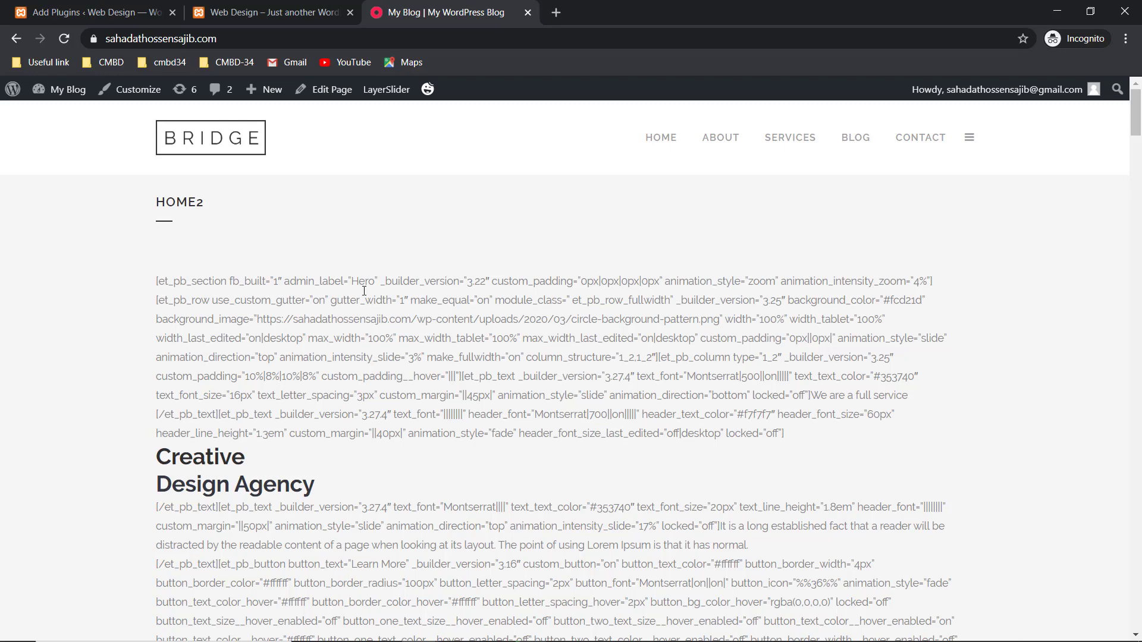
pyautogui.click(232, 14)
pyautogui.click(72, 5)
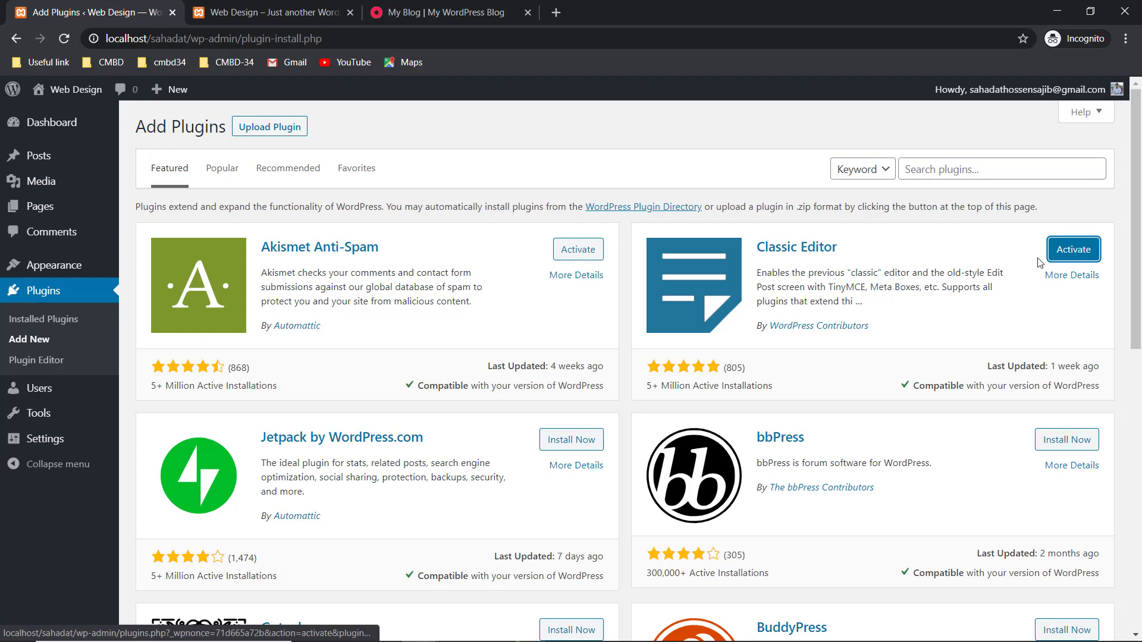
pyautogui.click(1084, 256)
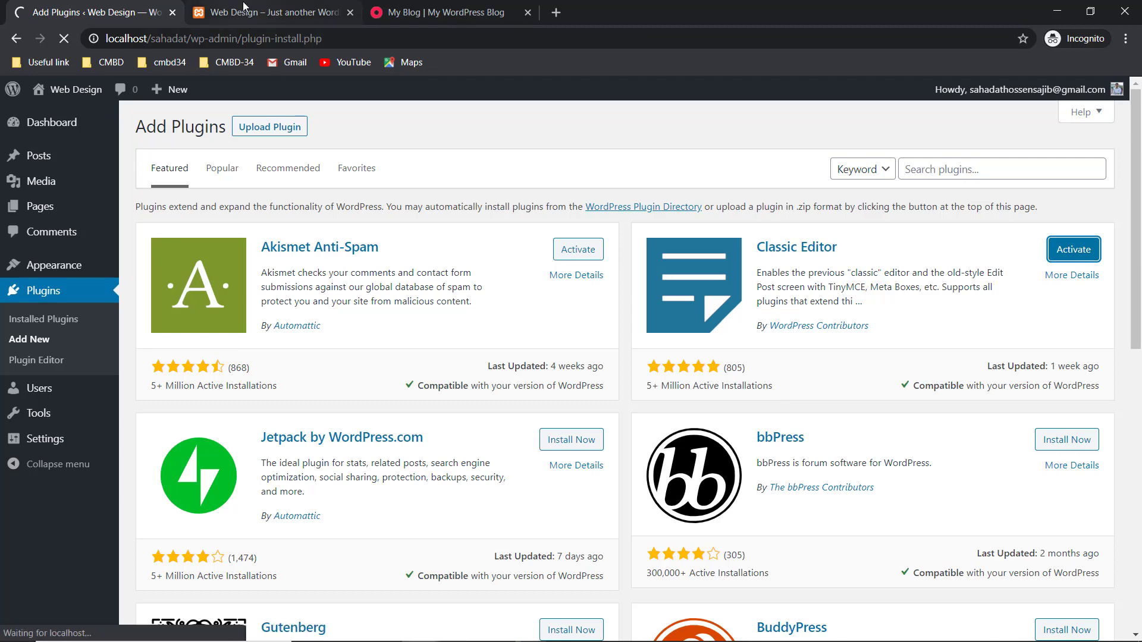
pyautogui.click(268, 13)
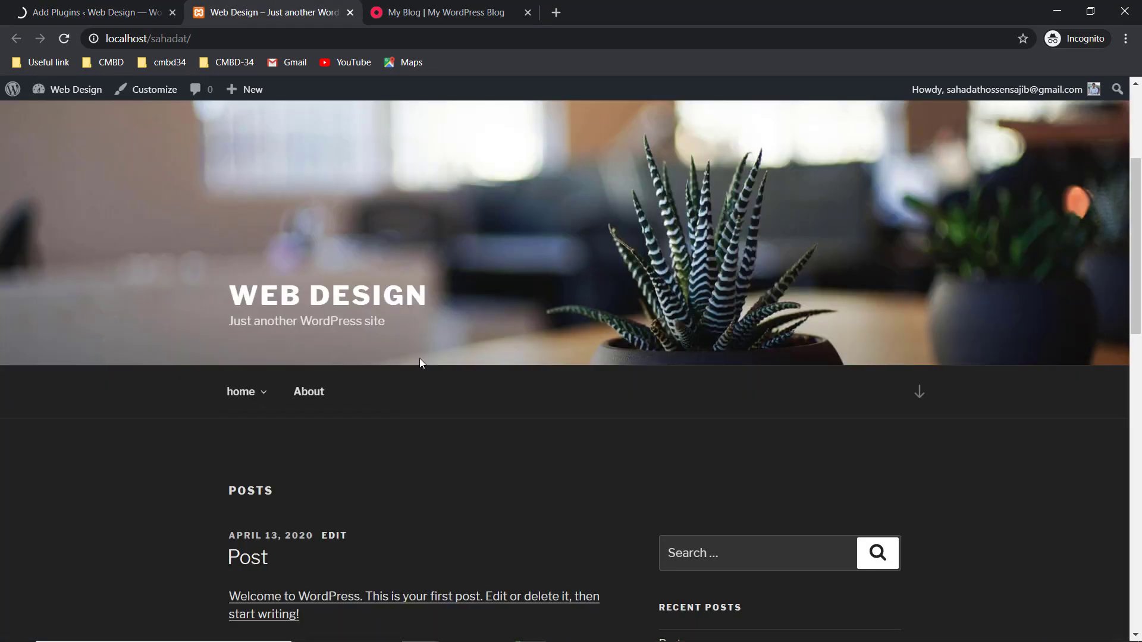
# - Scroll through the site's front page, then return to Plugins showing Classic Editor active
pyautogui.click(92, 12)
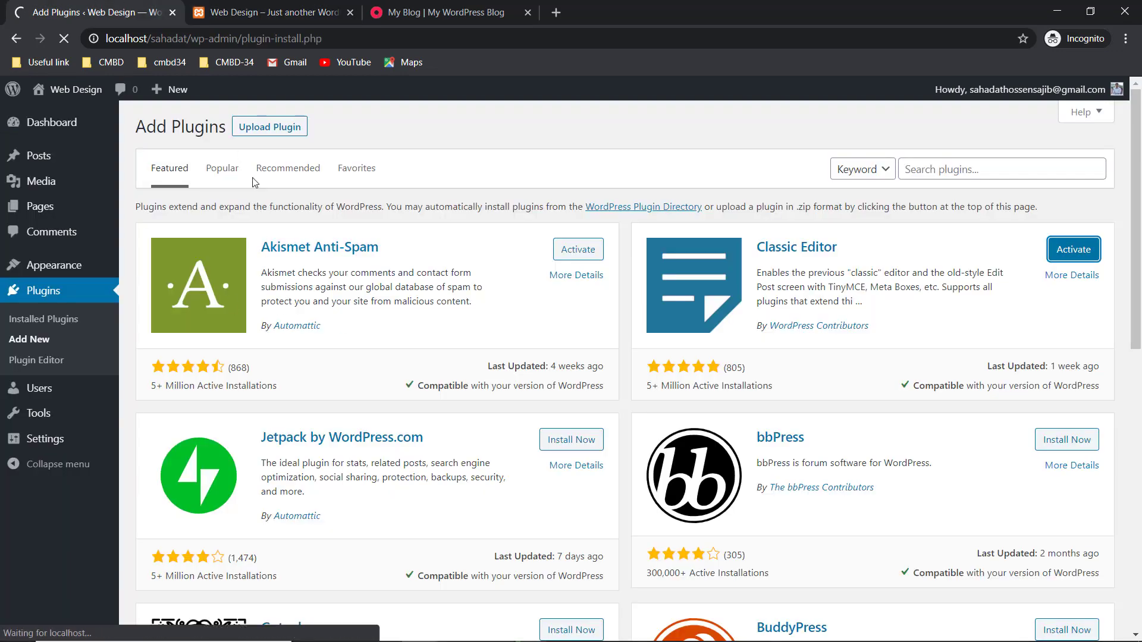
pyautogui.click(271, 13)
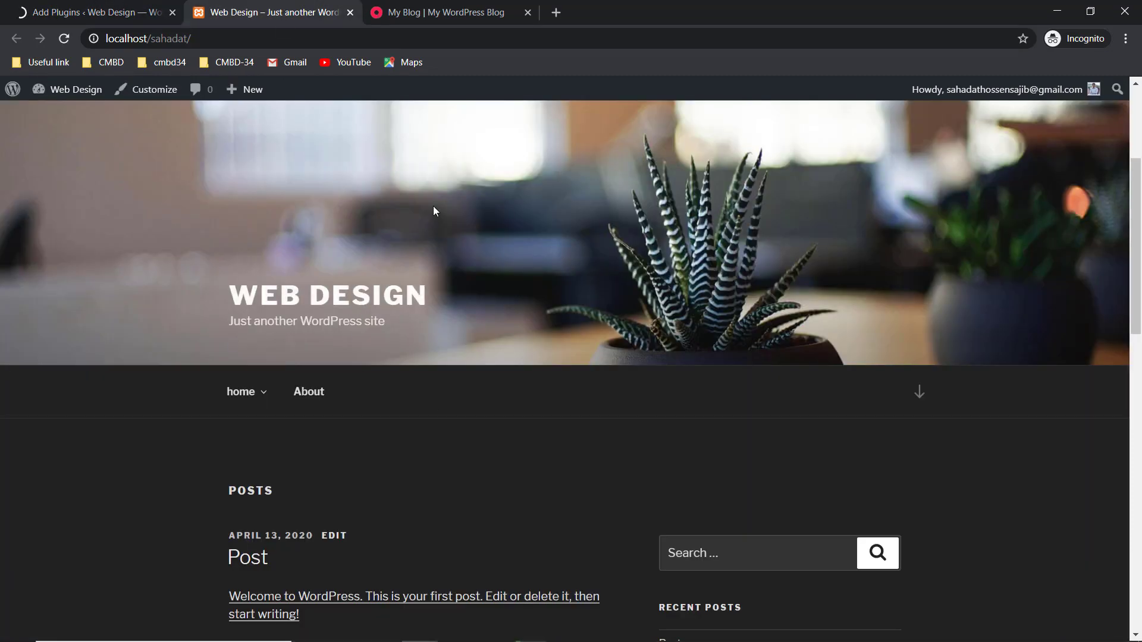
pyautogui.scroll(-2, 326, 316)
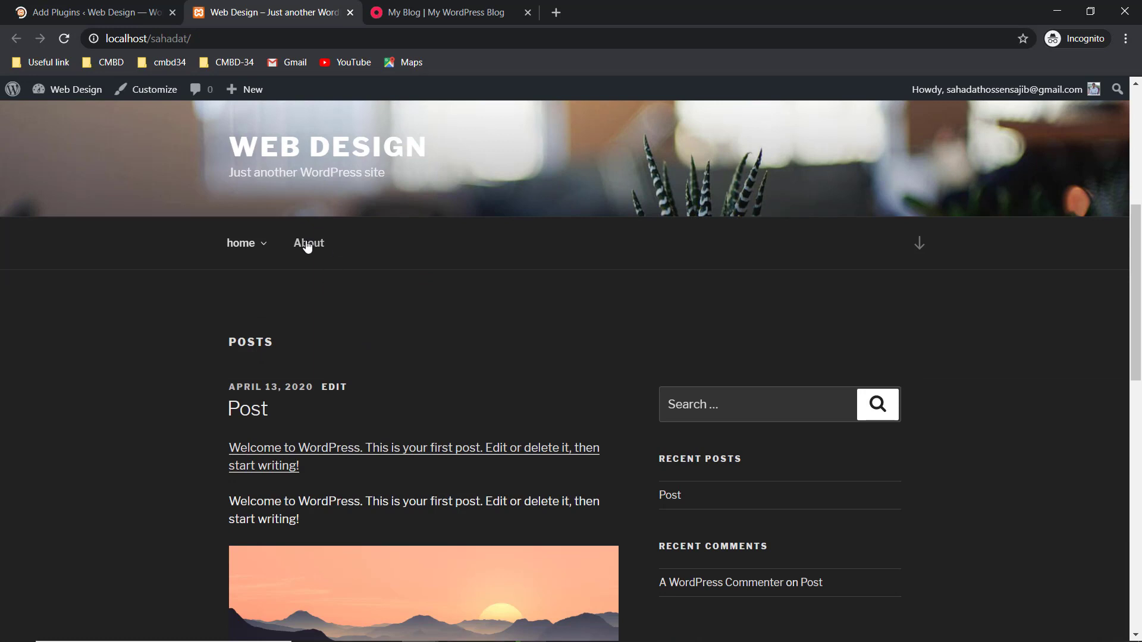
pyautogui.scroll(-2, 311, 253)
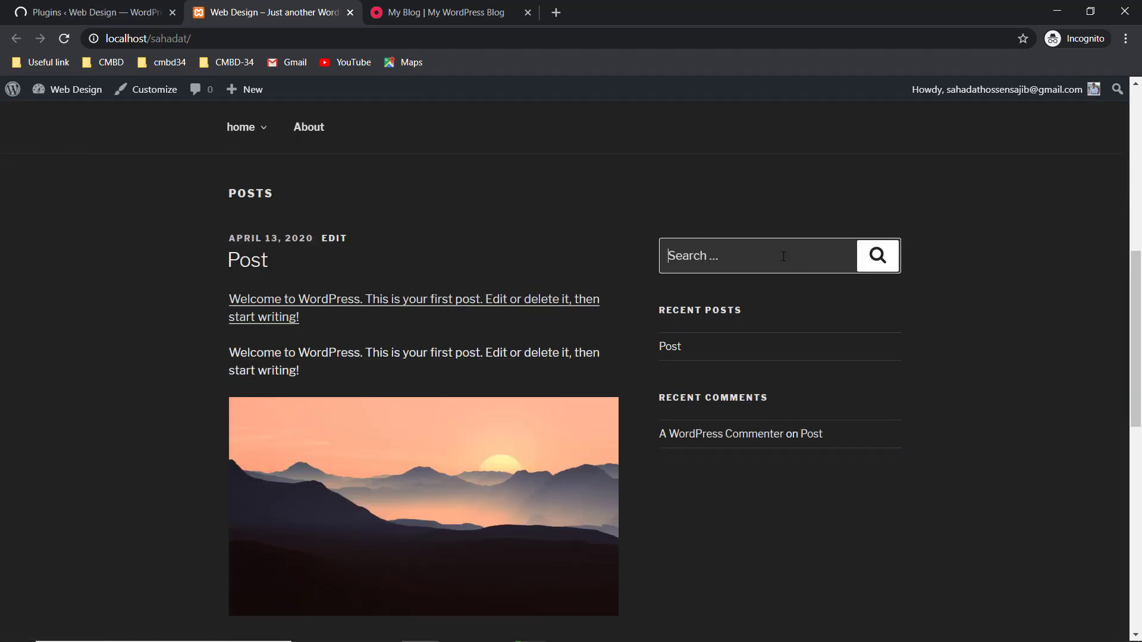
pyautogui.scroll(-2, 392, 289)
pyautogui.scroll(-6, 391, 290)
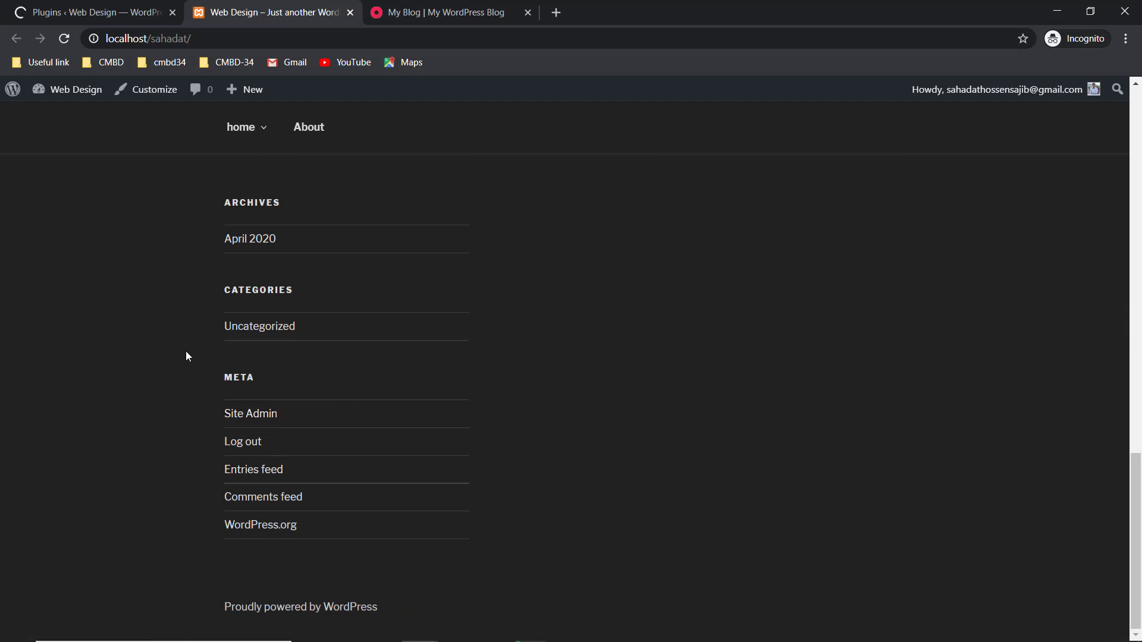
pyautogui.scroll(6, 185, 352)
pyautogui.click(107, 7)
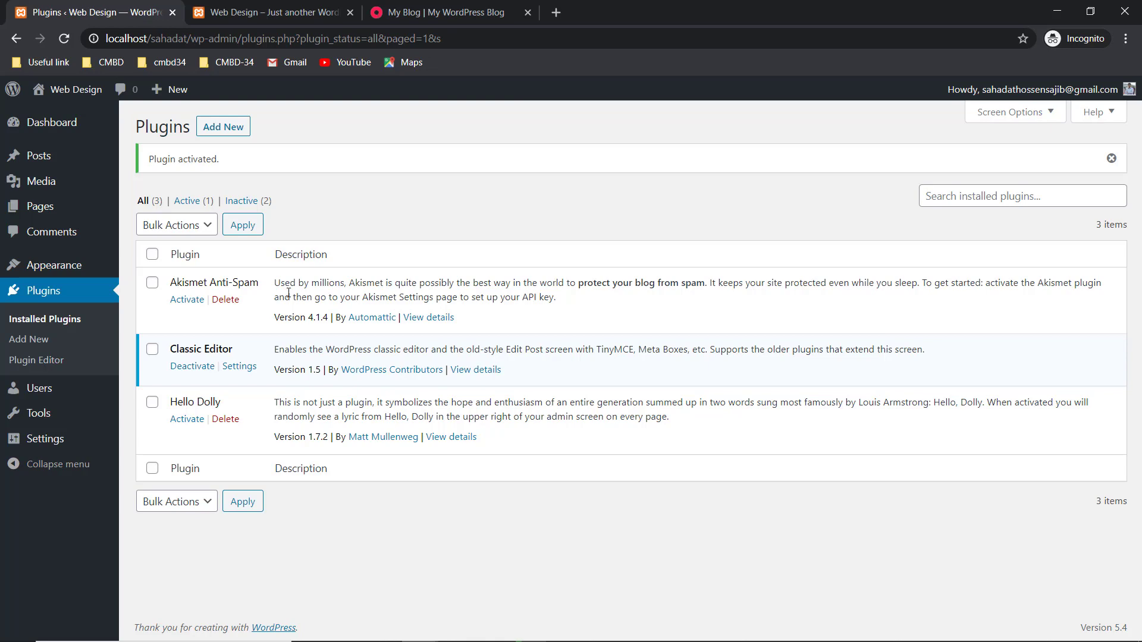
# - Glance at the front page tab, then open the Users list with its single Administrator
pyautogui.click(290, 3)
pyautogui.scroll(10, 511, 334)
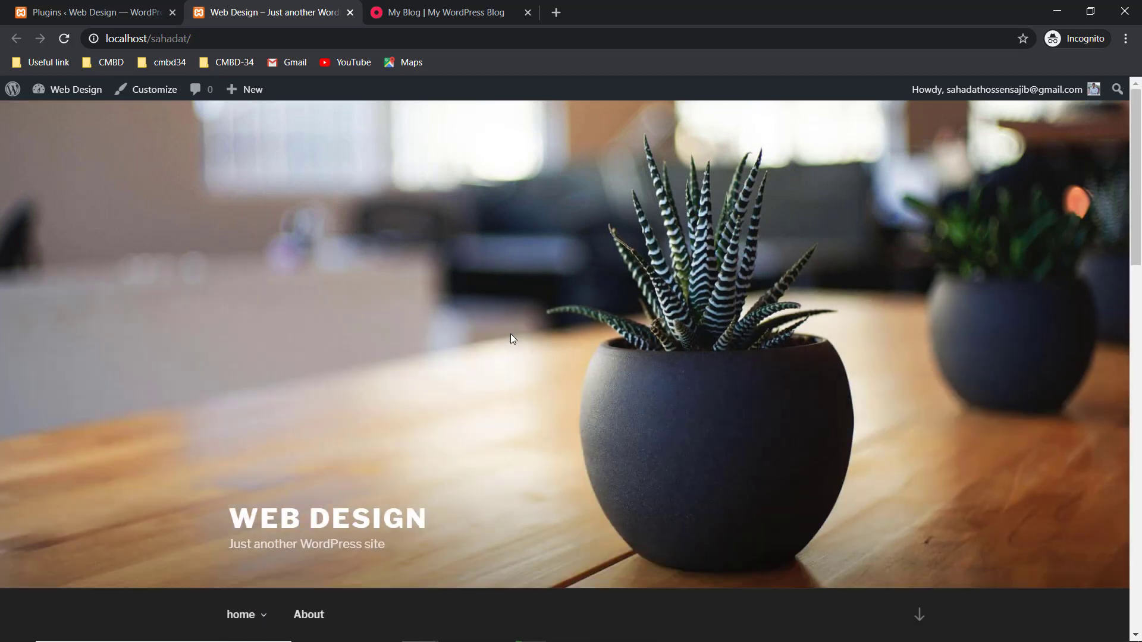
pyautogui.scroll(-6, 510, 338)
pyautogui.click(95, 12)
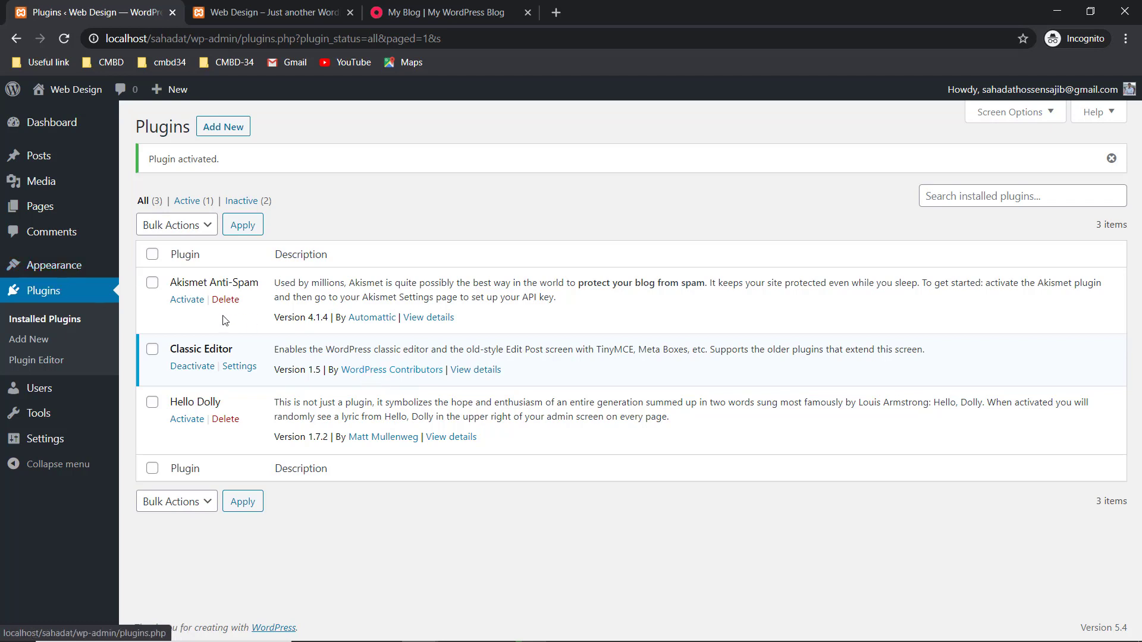
pyautogui.click(49, 397)
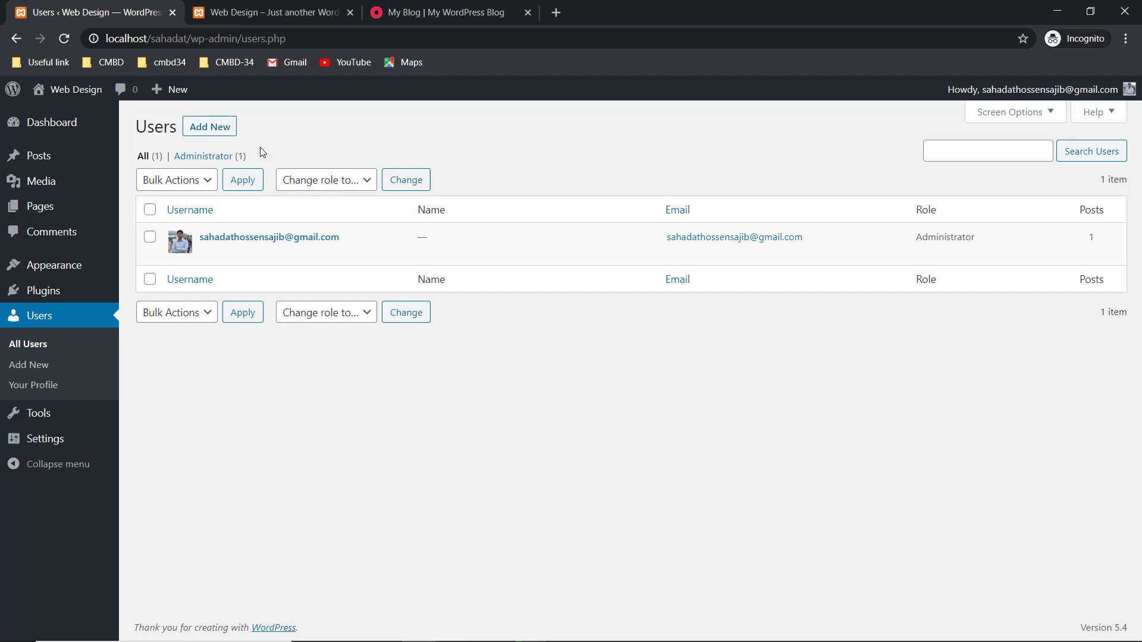
# - On Add New User, enter a username and the user's e-mail, and generate a strong password
pyautogui.click(212, 128)
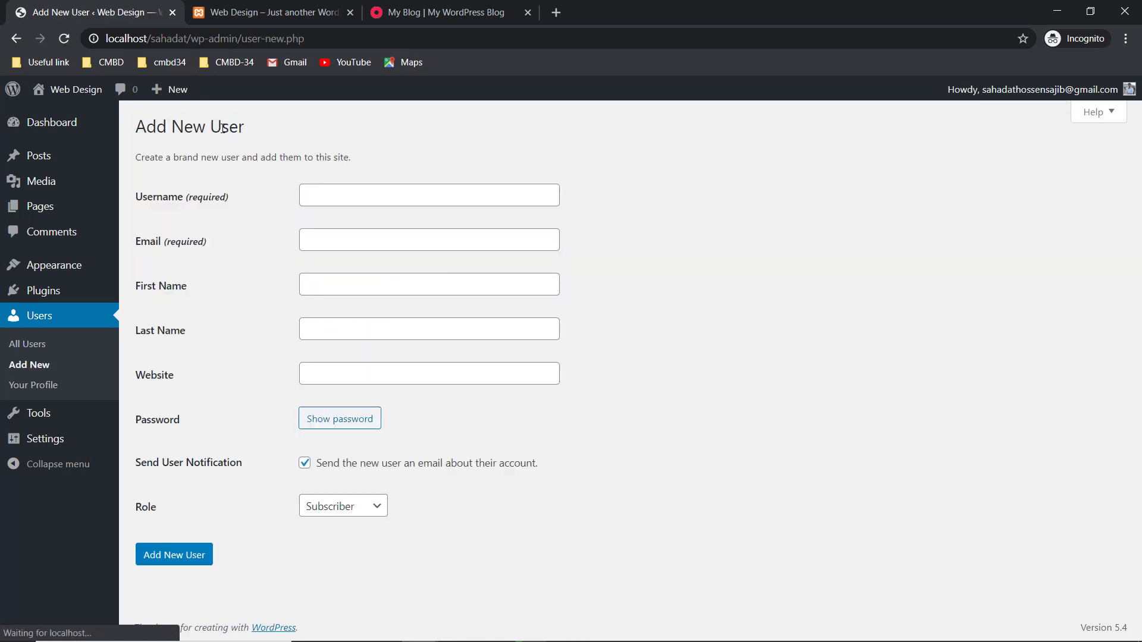
pyautogui.click(338, 198)
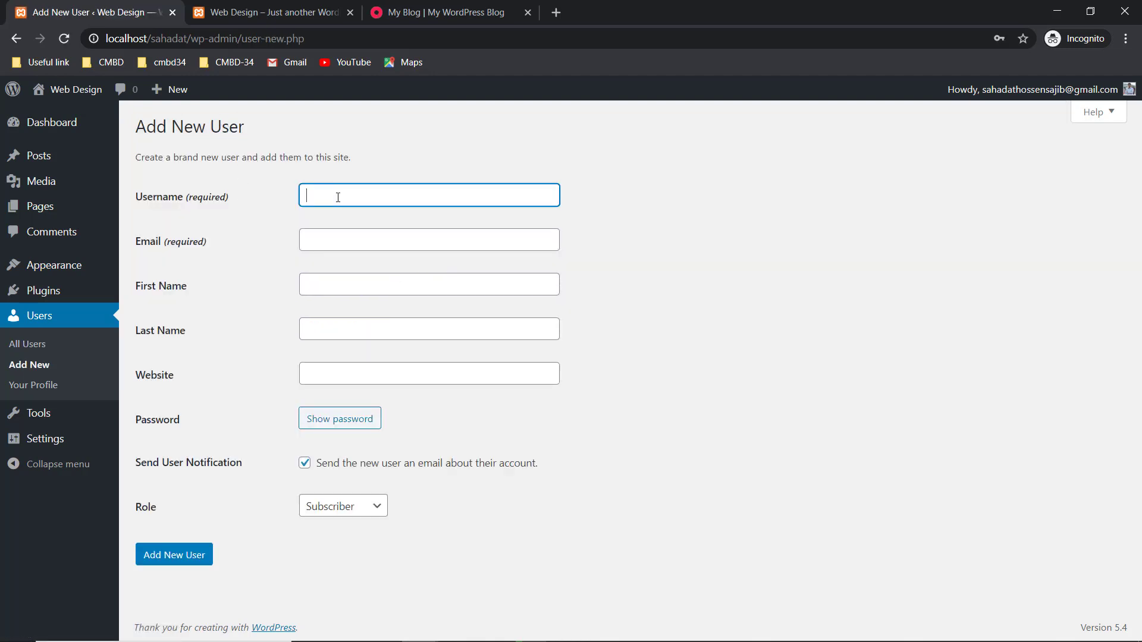
pyautogui.click(333, 232)
pyautogui.click(356, 191)
pyautogui.press('BackSpace')
pyautogui.press('BackSpace')
pyautogui.write('hadat')
pyautogui.click(355, 239)
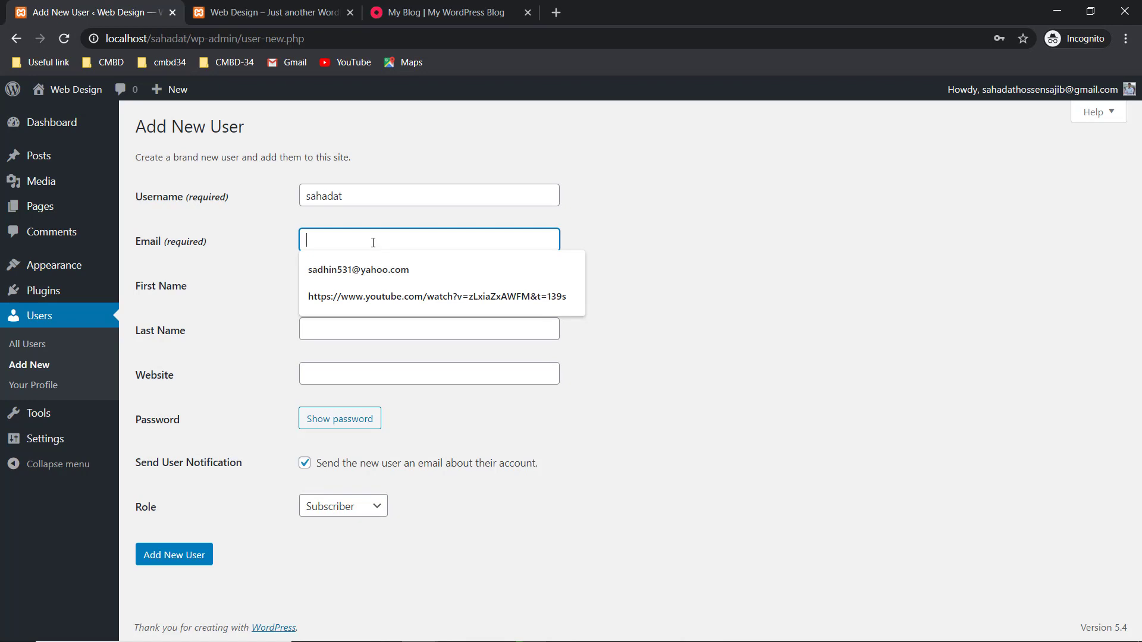
pyautogui.write('sahadat')
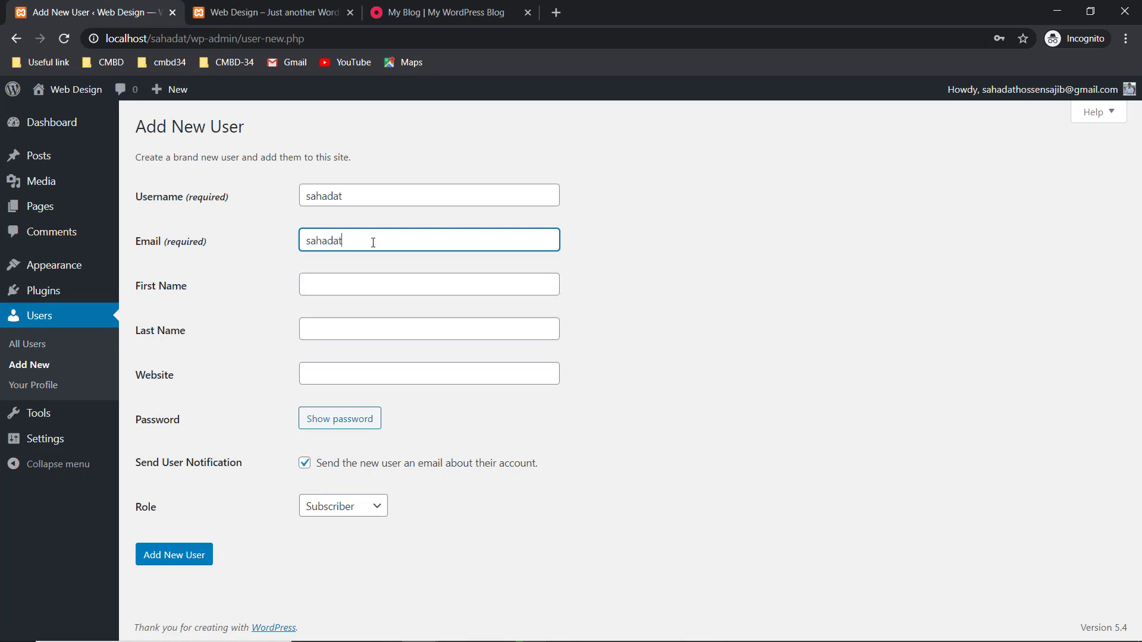
pyautogui.click(348, 420)
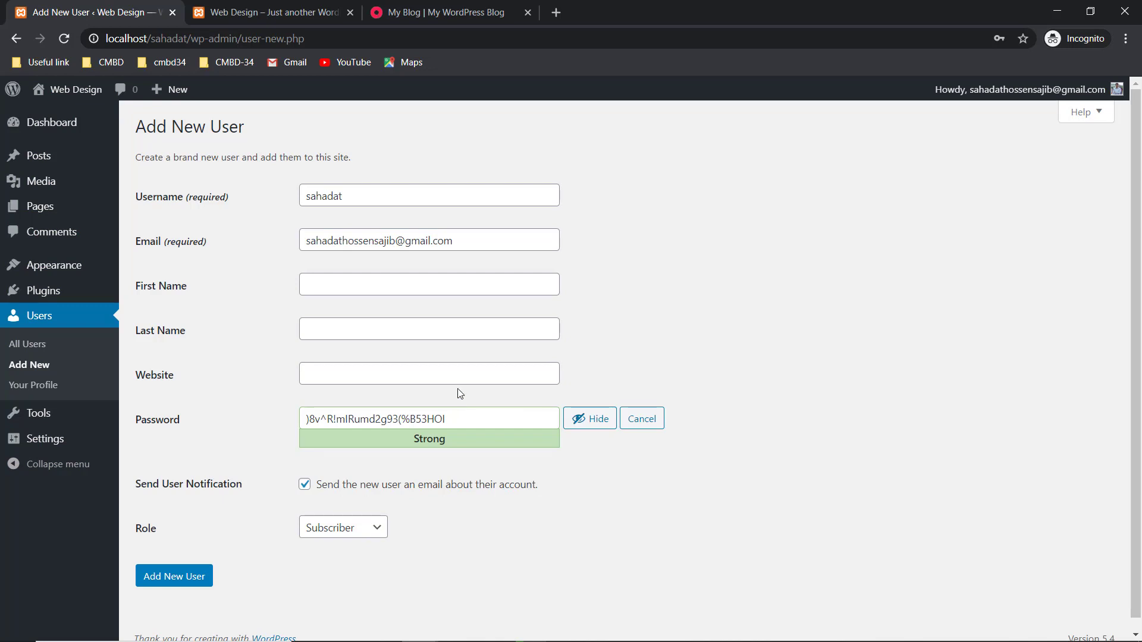
pyautogui.scroll(-1, 462, 391)
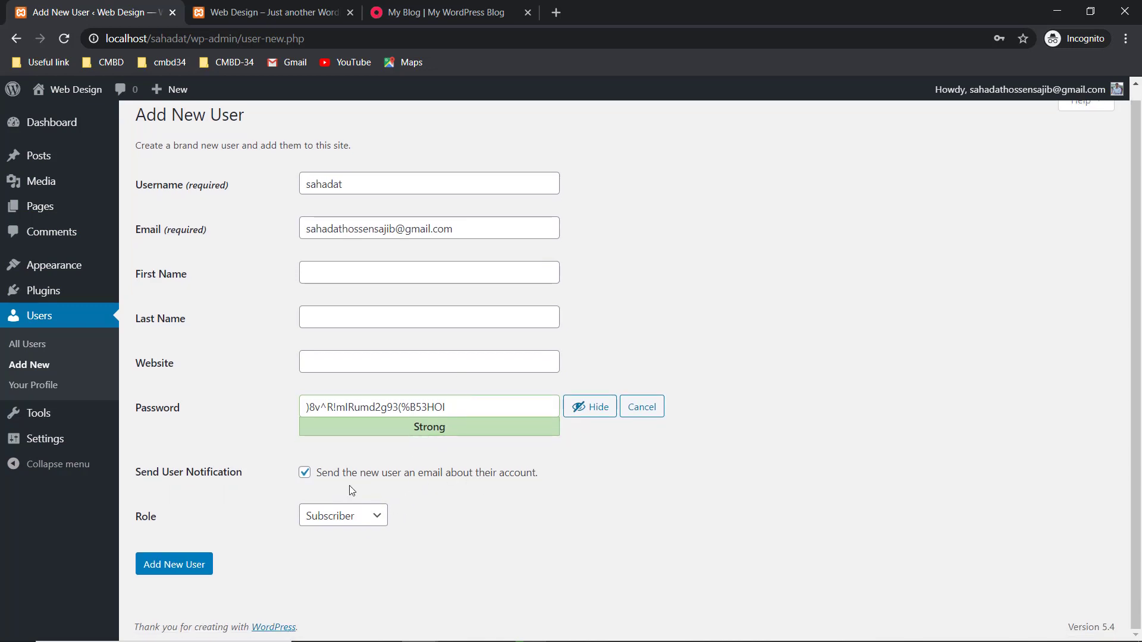
# - Choose Administrator as the role and submit, getting an 'email already registered' error
pyautogui.click(366, 525)
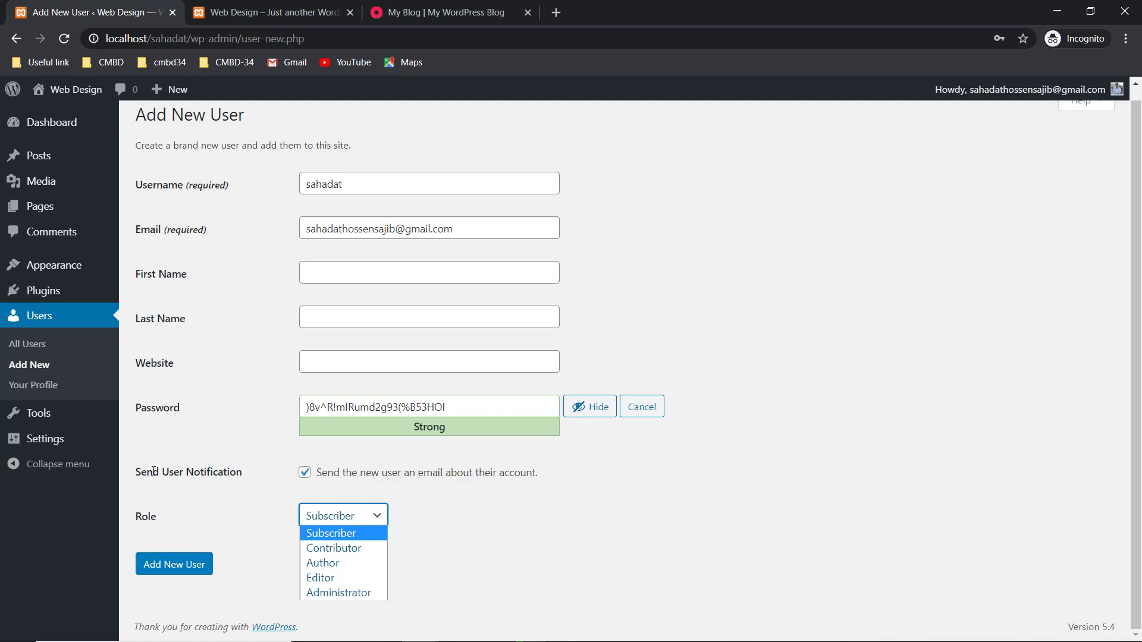
pyautogui.click(306, 476)
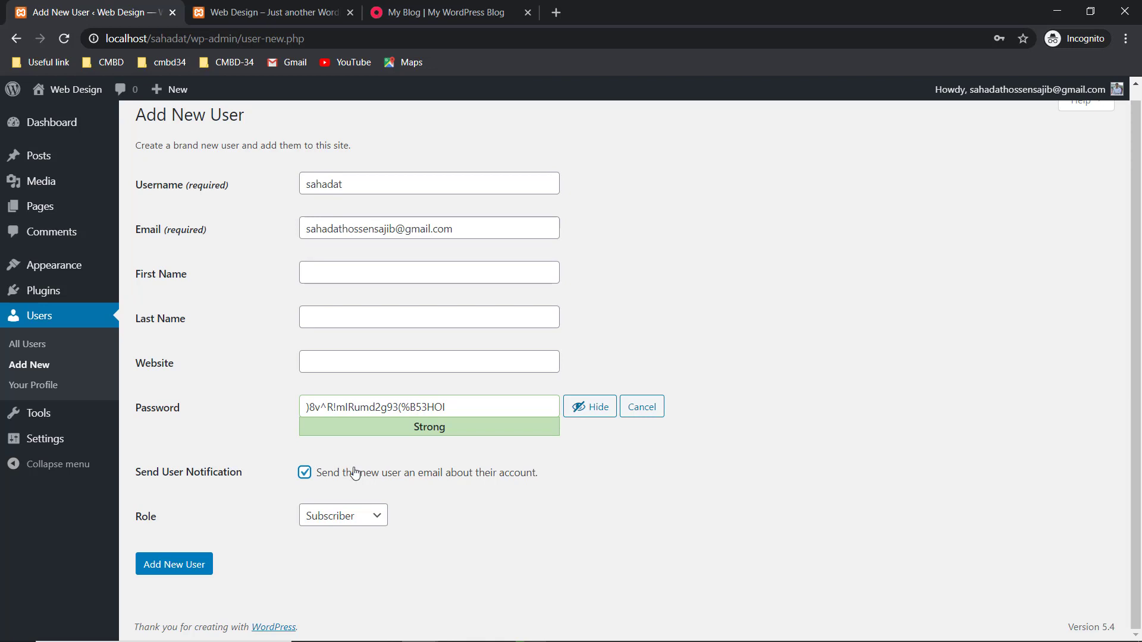
pyautogui.click(360, 517)
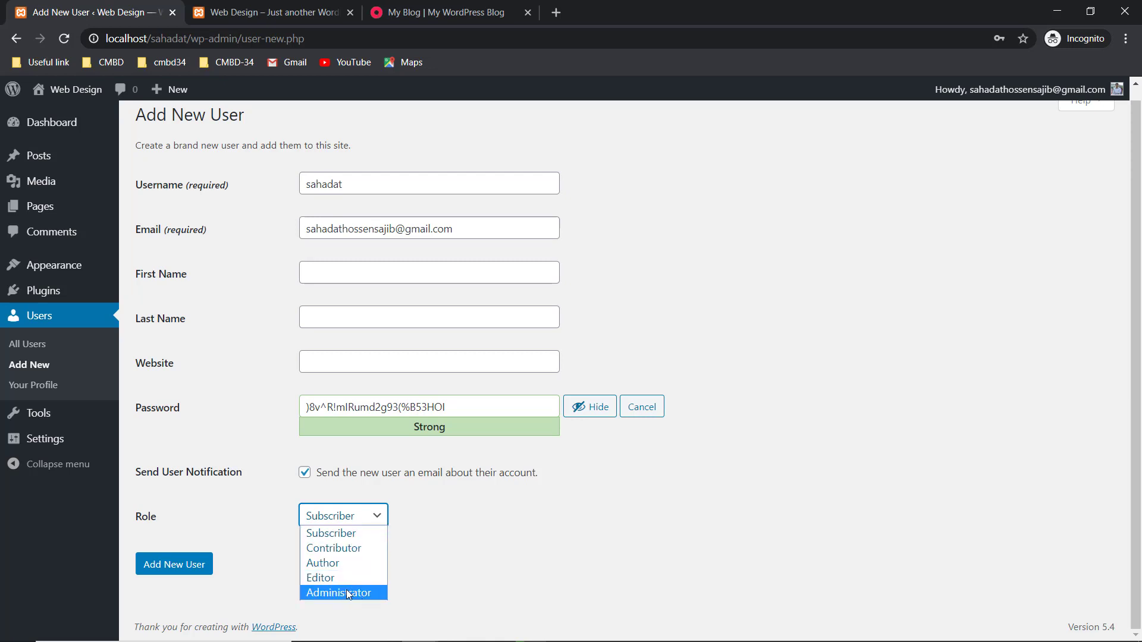
pyautogui.click(275, 207)
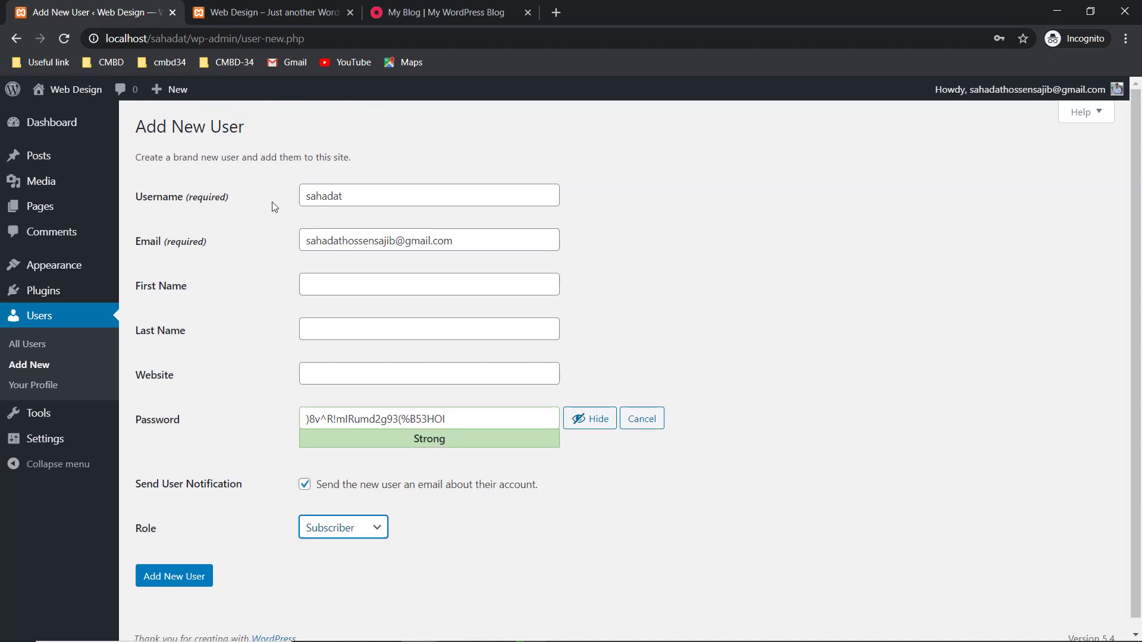
pyautogui.click(360, 516)
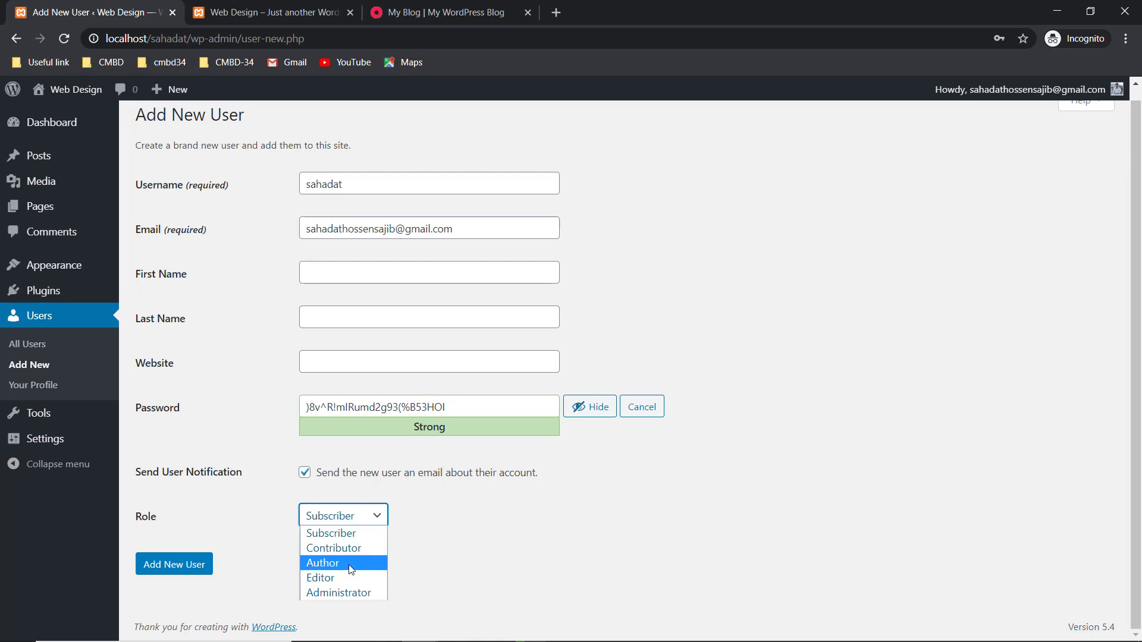
pyautogui.click(508, 520)
pyautogui.click(345, 516)
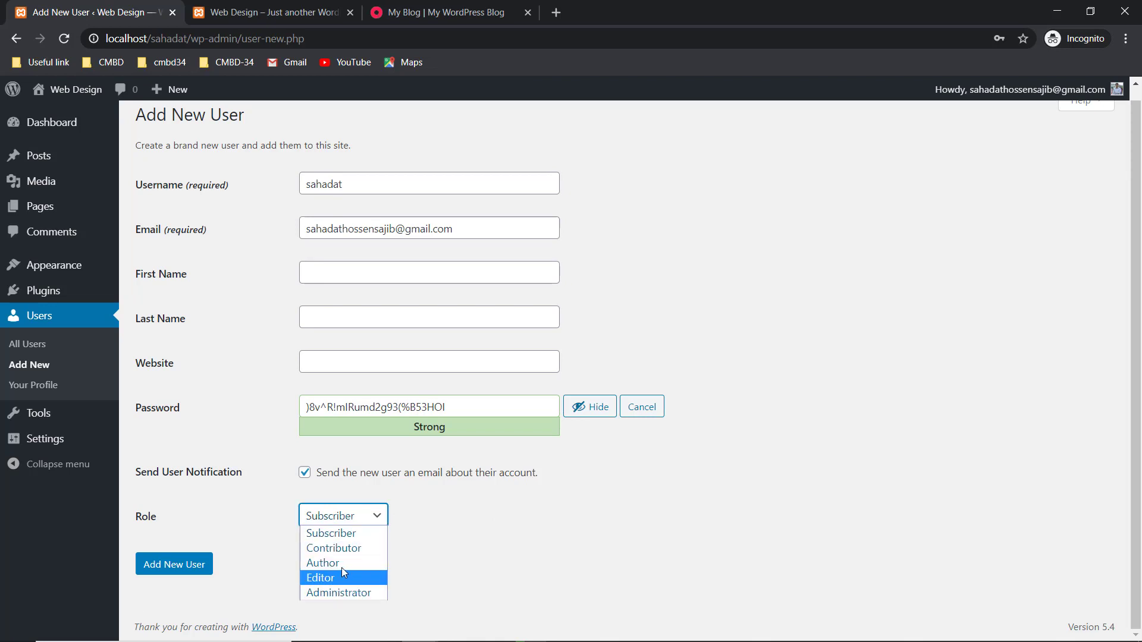
pyautogui.click(481, 565)
pyautogui.click(354, 517)
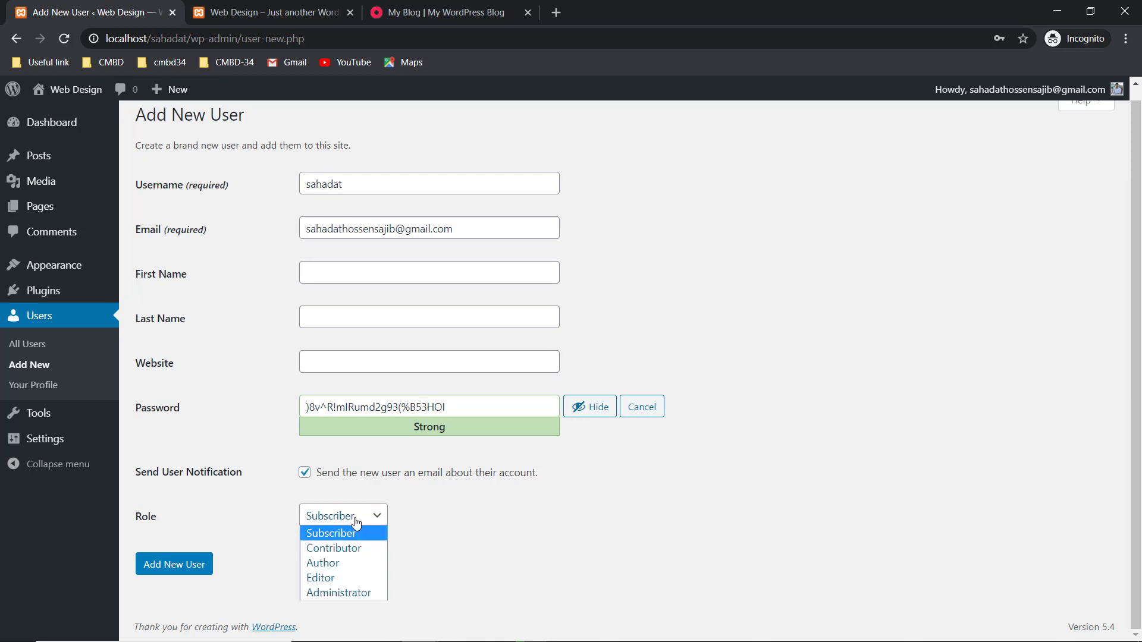
pyautogui.click(355, 592)
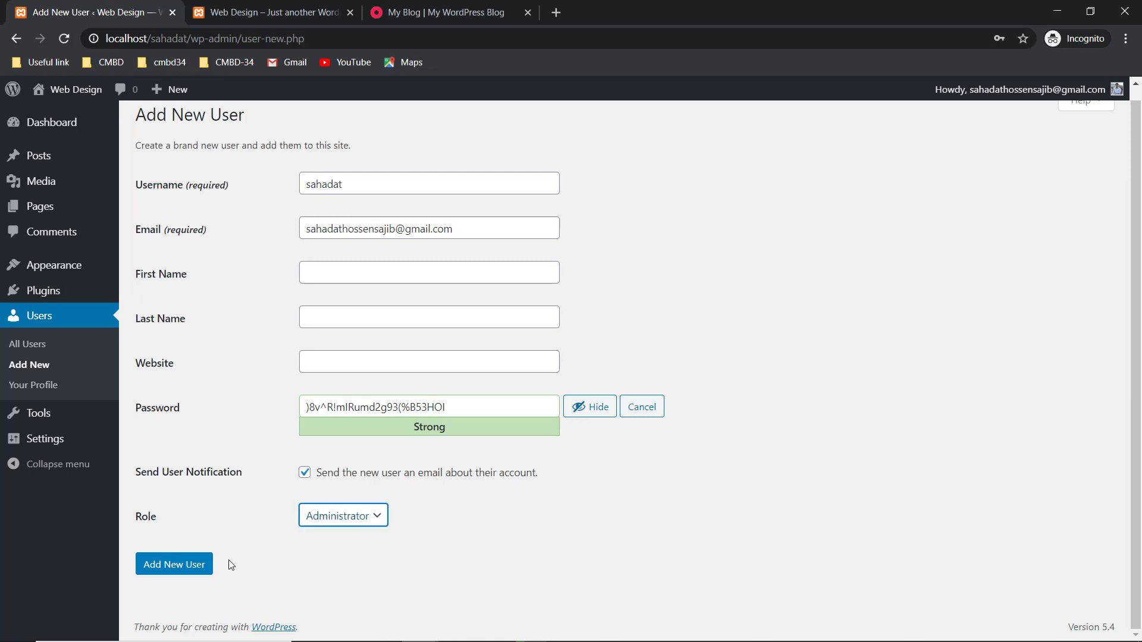
pyautogui.click(193, 571)
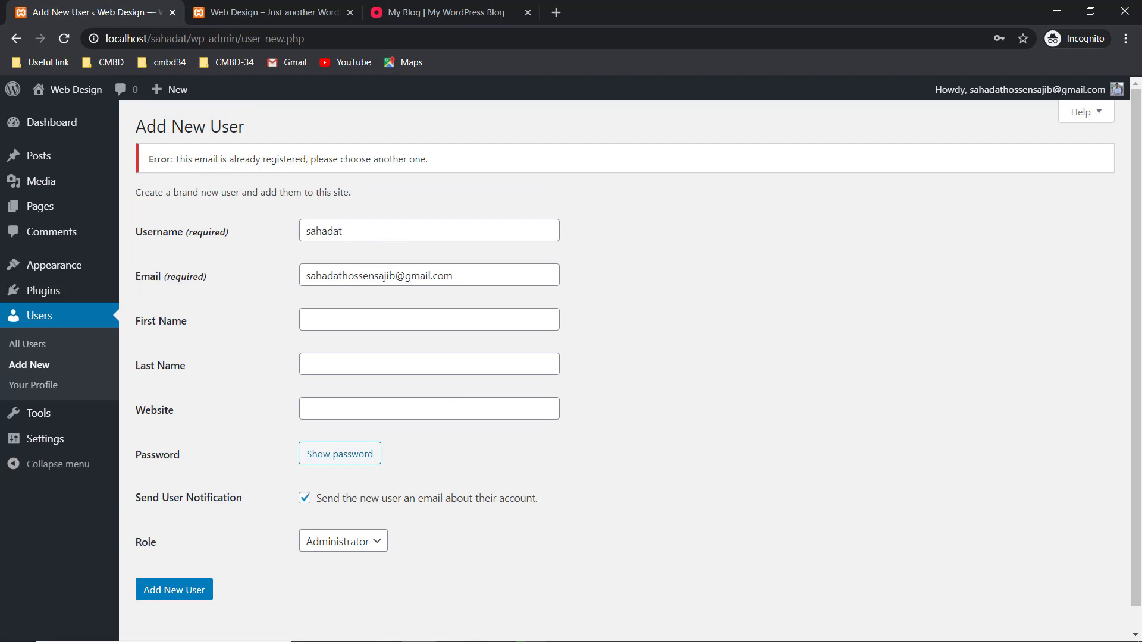
# - Change the e-mail address and resubmit, creating the new Administrator account
pyautogui.click(395, 276)
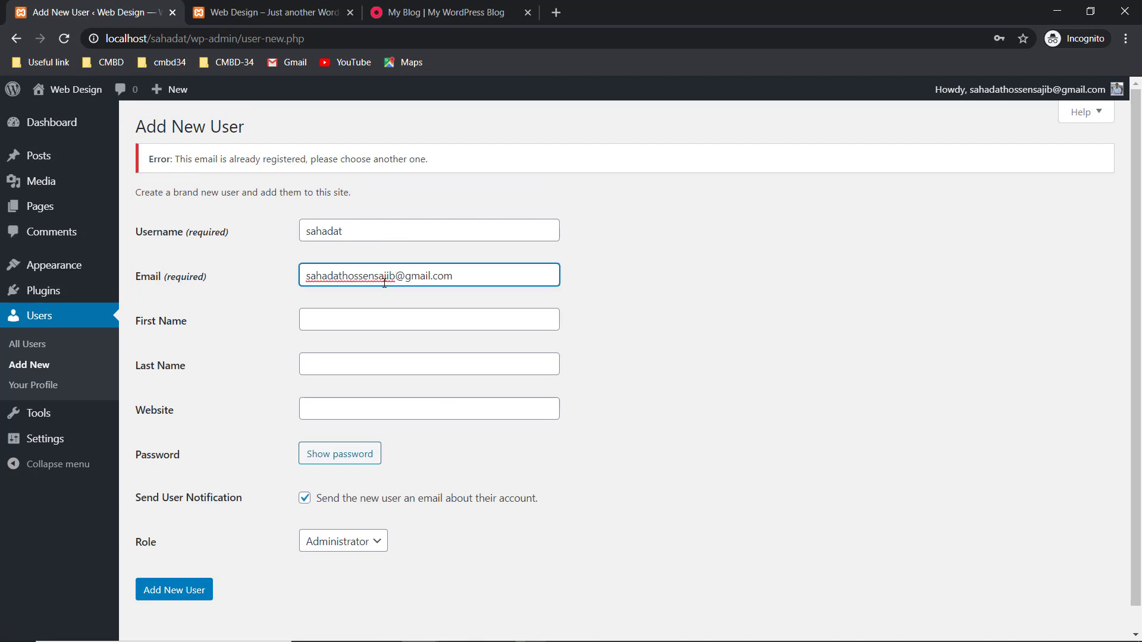
pyautogui.write('531')
pyautogui.click(162, 590)
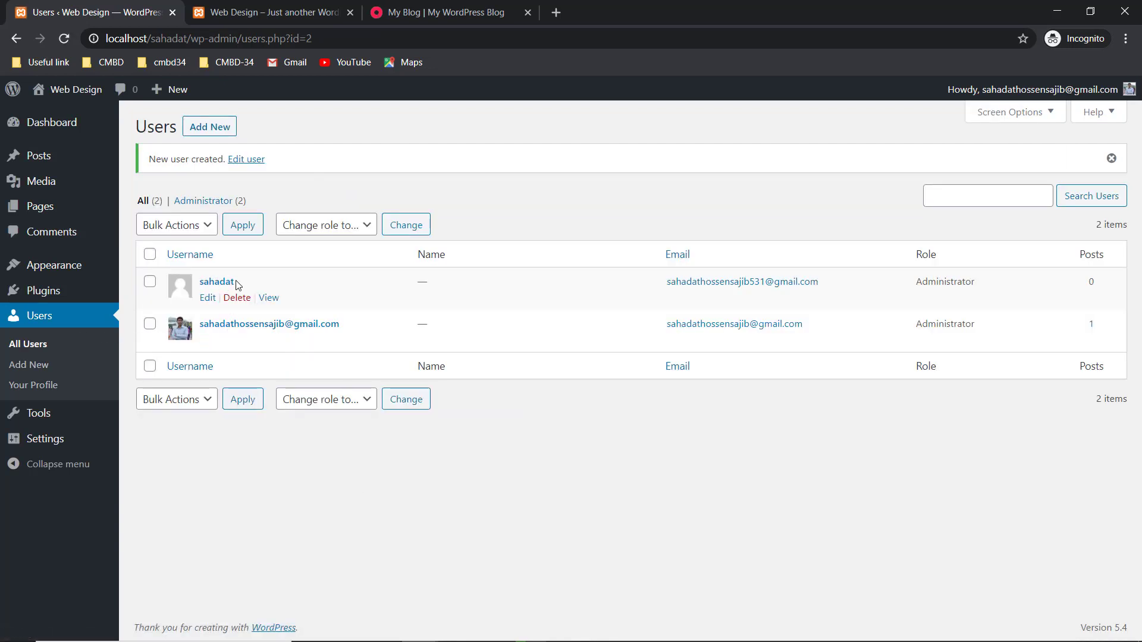
# - Open the new user's author page in a new tab, showing 'Nothing Found'
pyautogui.rightClick(269, 298)
pyautogui.click(279, 306)
pyautogui.click(294, 6)
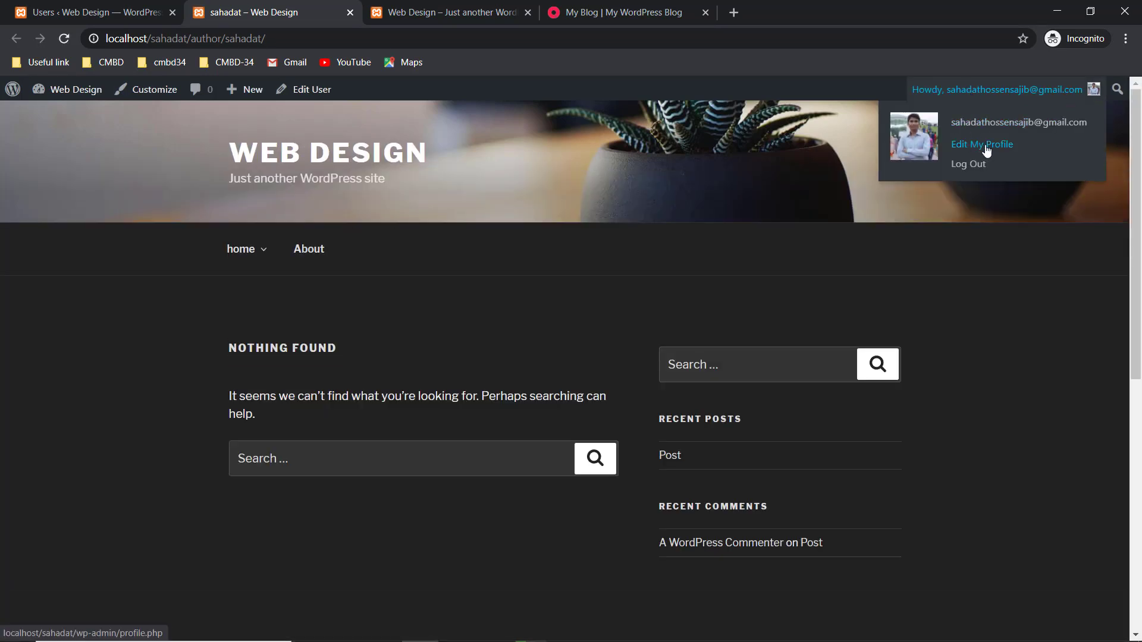
# - Glance at the site front page, then return to the Users list showing both Administrators
pyautogui.click(35, 12)
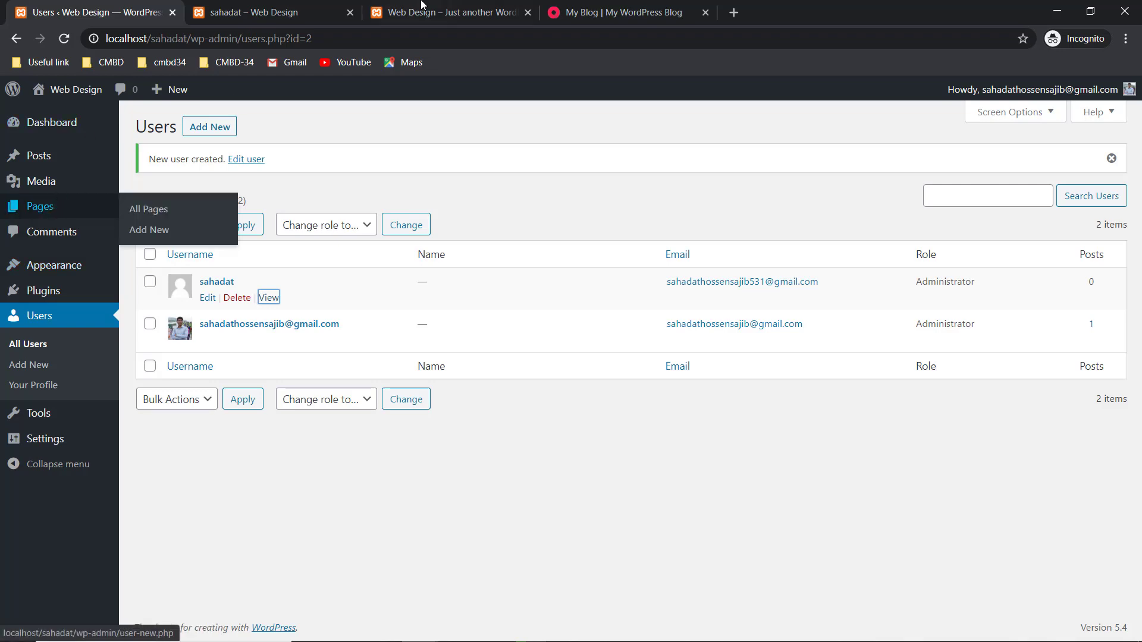
pyautogui.click(452, 11)
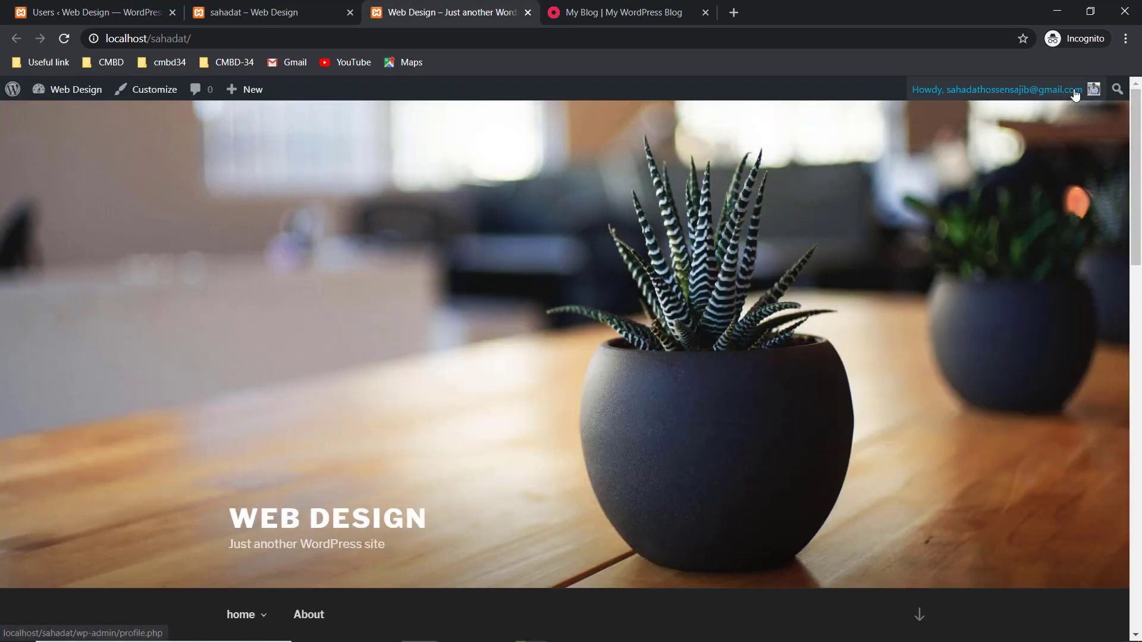
pyautogui.moveTo(1048, 97)
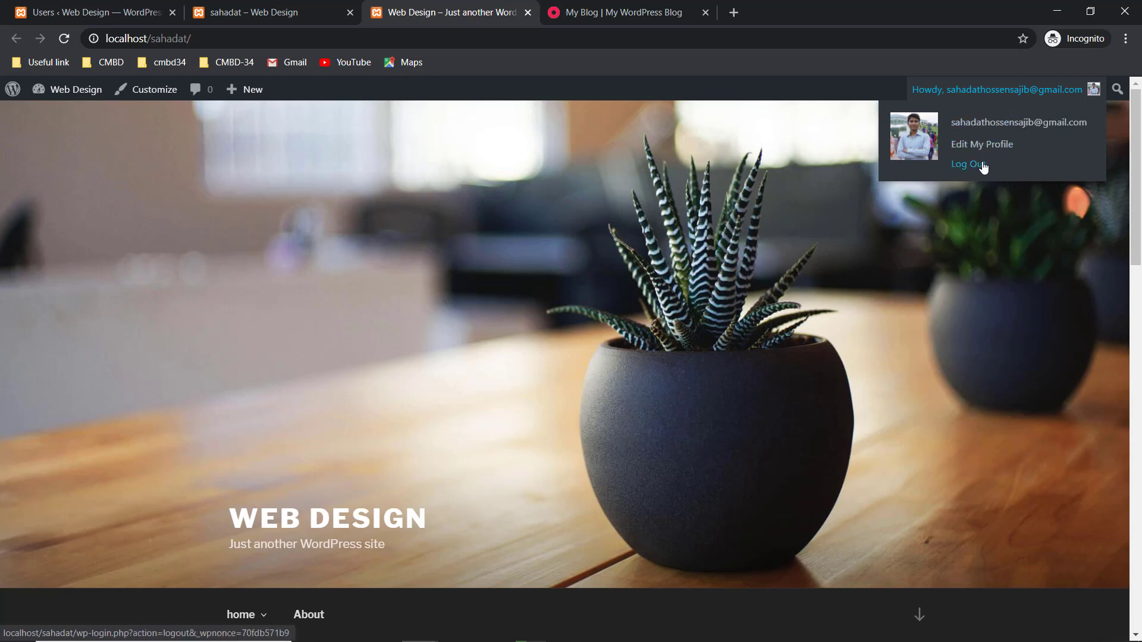
pyautogui.click(78, 12)
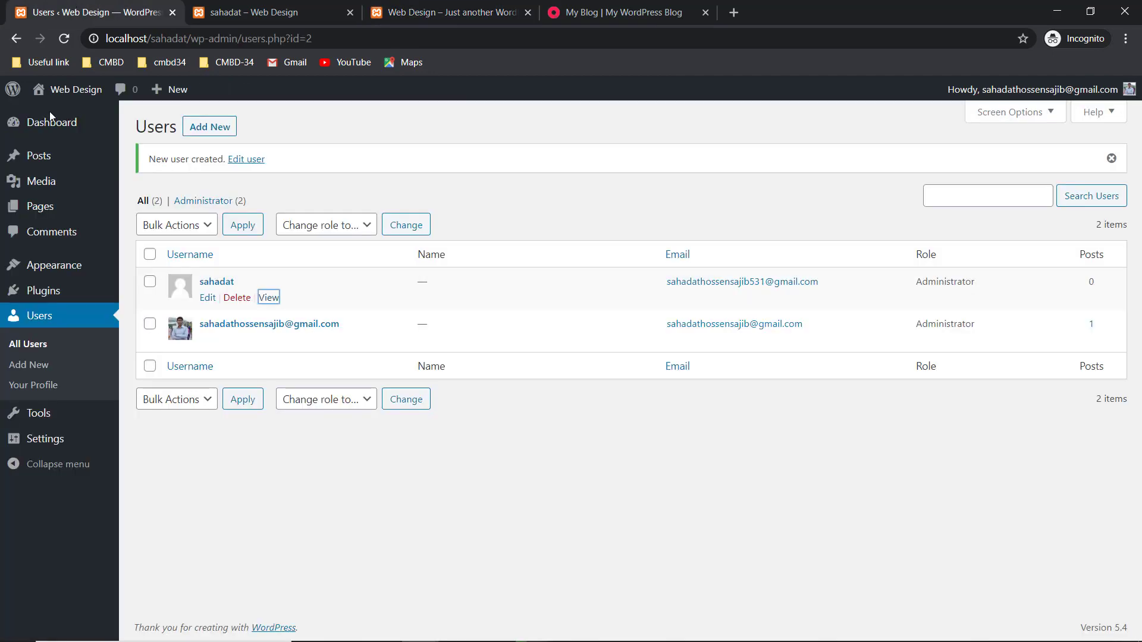
pyautogui.moveTo(105, 292)
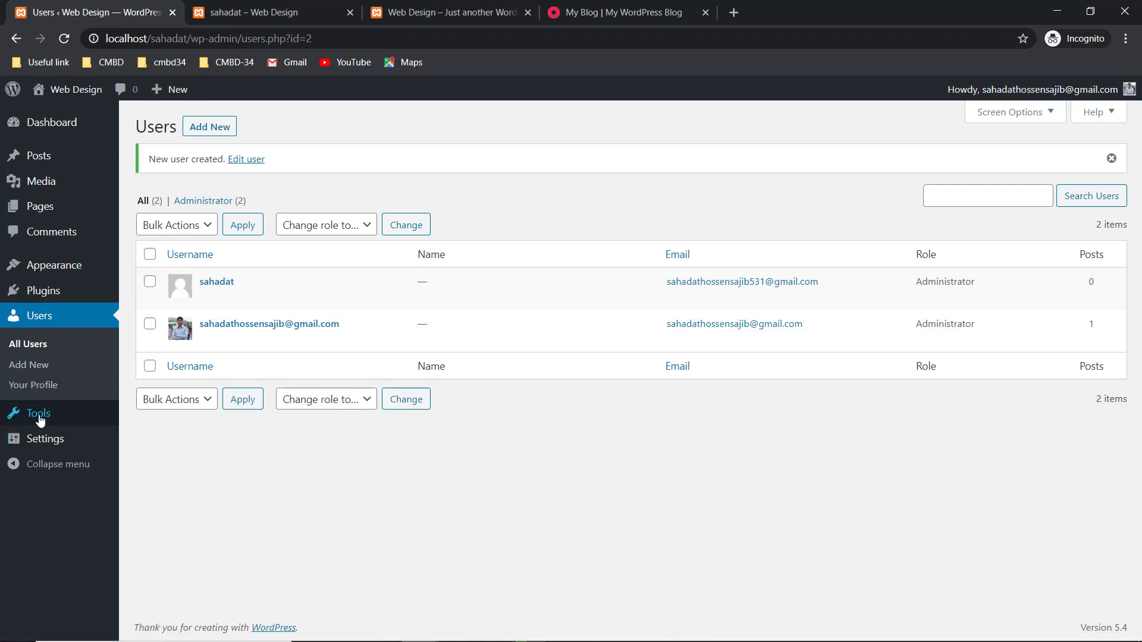
pyautogui.moveTo(28, 419)
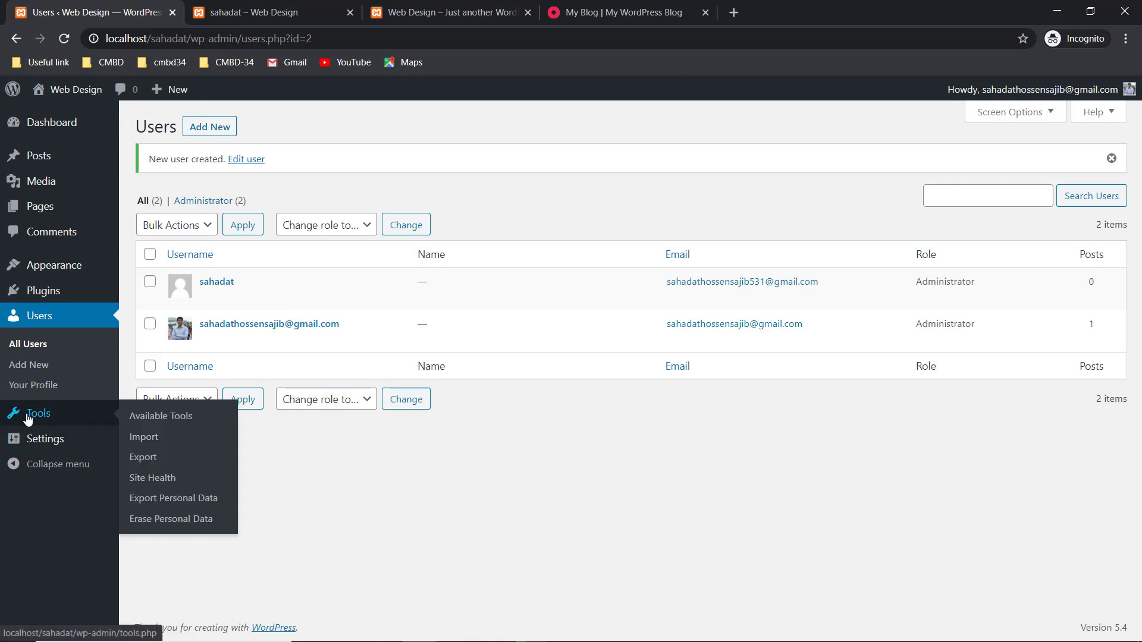
# - Under Tools > Export, choose Posts and download the XML export file
pyautogui.click(149, 444)
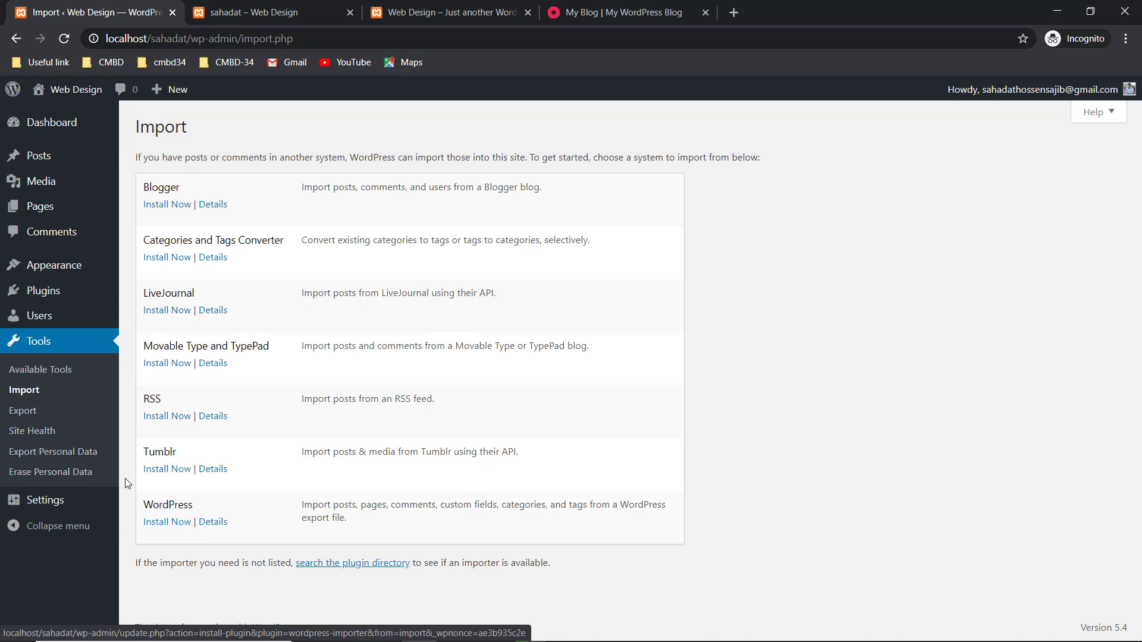
pyautogui.click(22, 413)
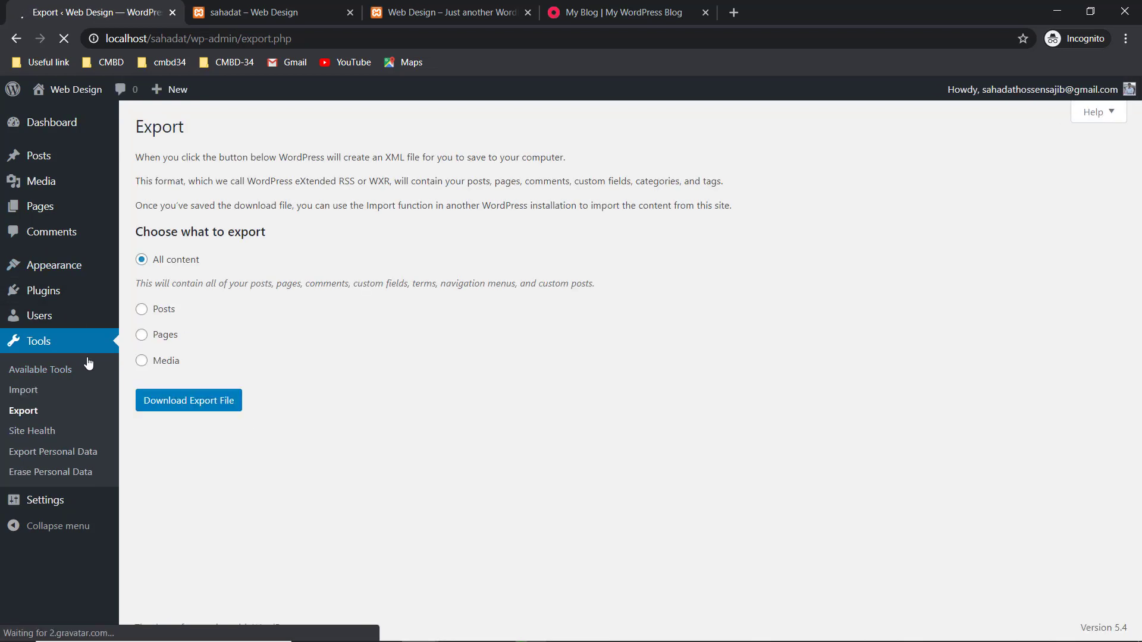
pyautogui.click(143, 309)
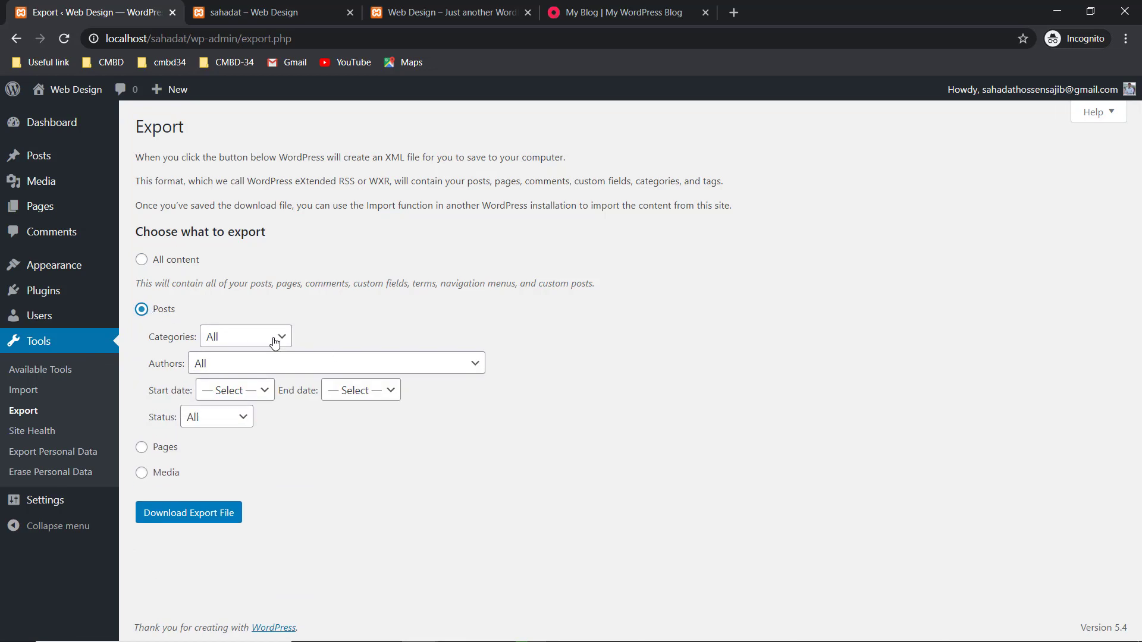
pyautogui.click(197, 514)
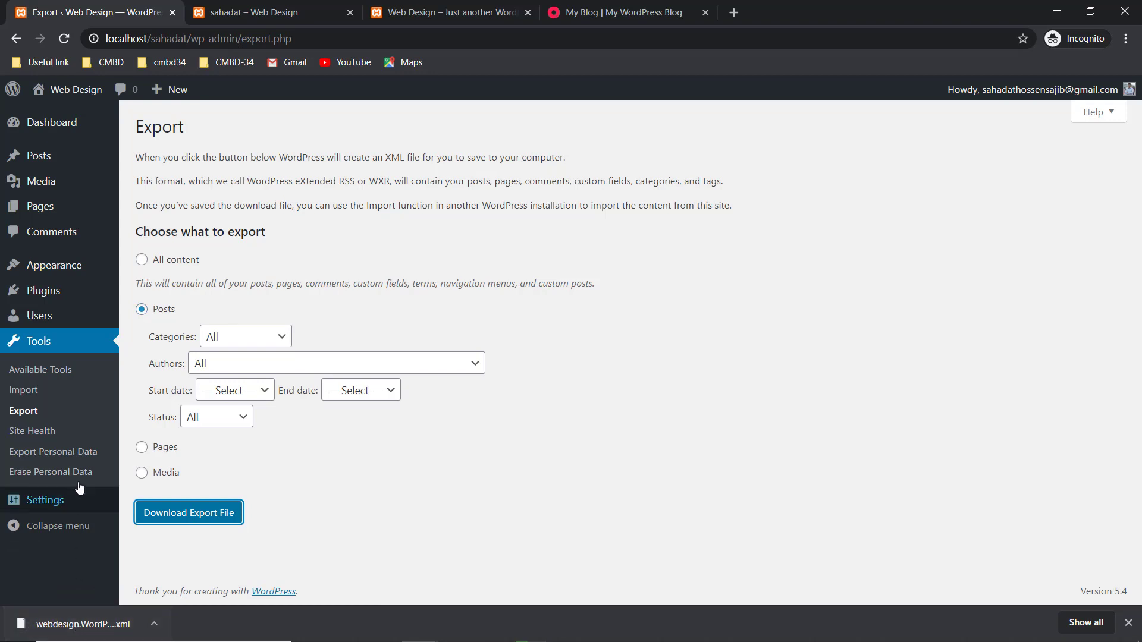
pyautogui.moveTo(56, 512)
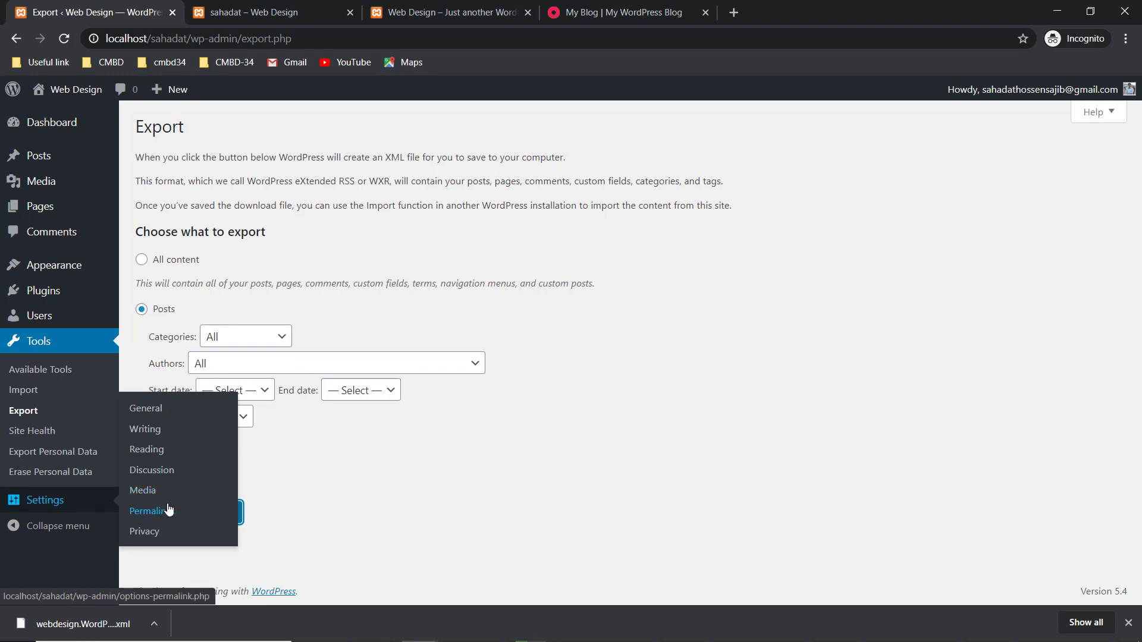
# - In General Settings, review the WordPress Address URL and the 'Anyone can register' Membership option
pyautogui.click(149, 410)
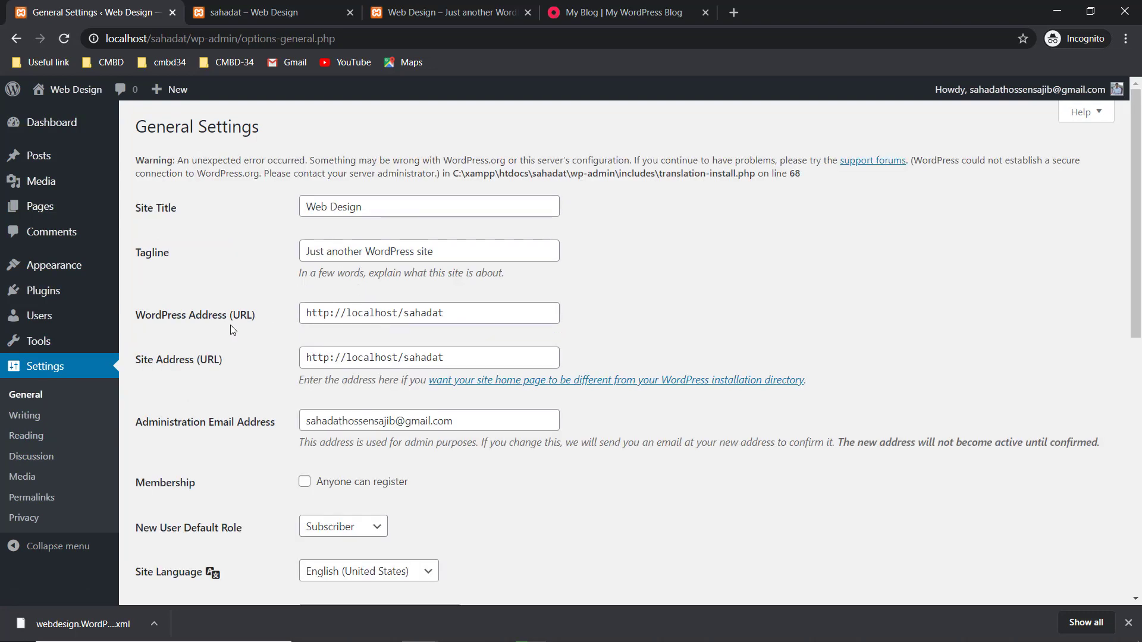
pyautogui.click(330, 315)
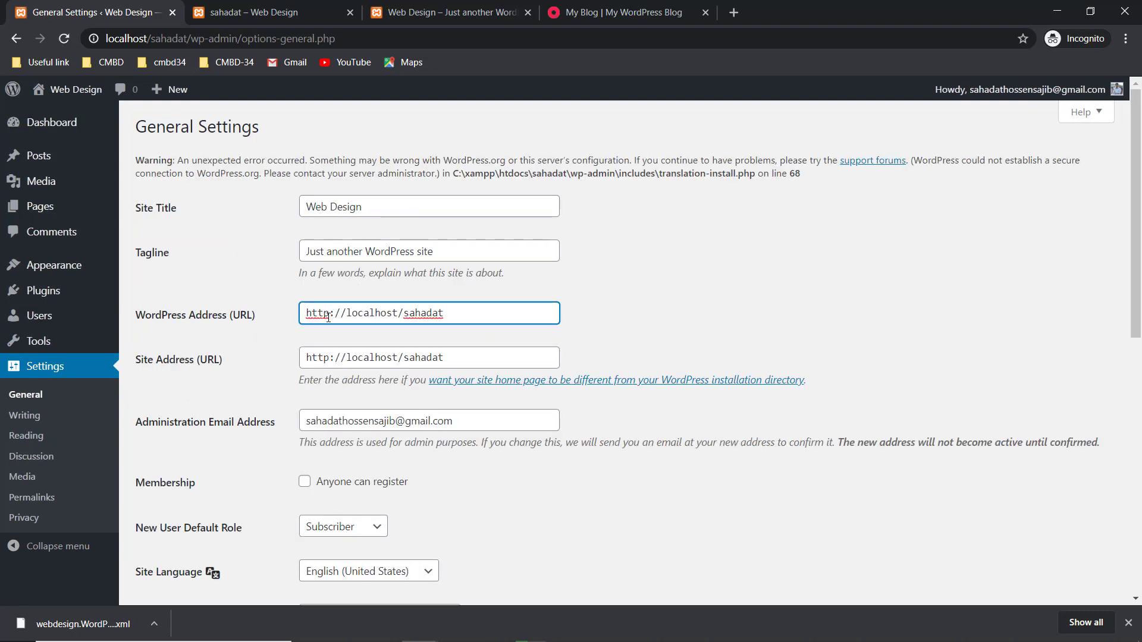
pyautogui.scroll(-1, 312, 386)
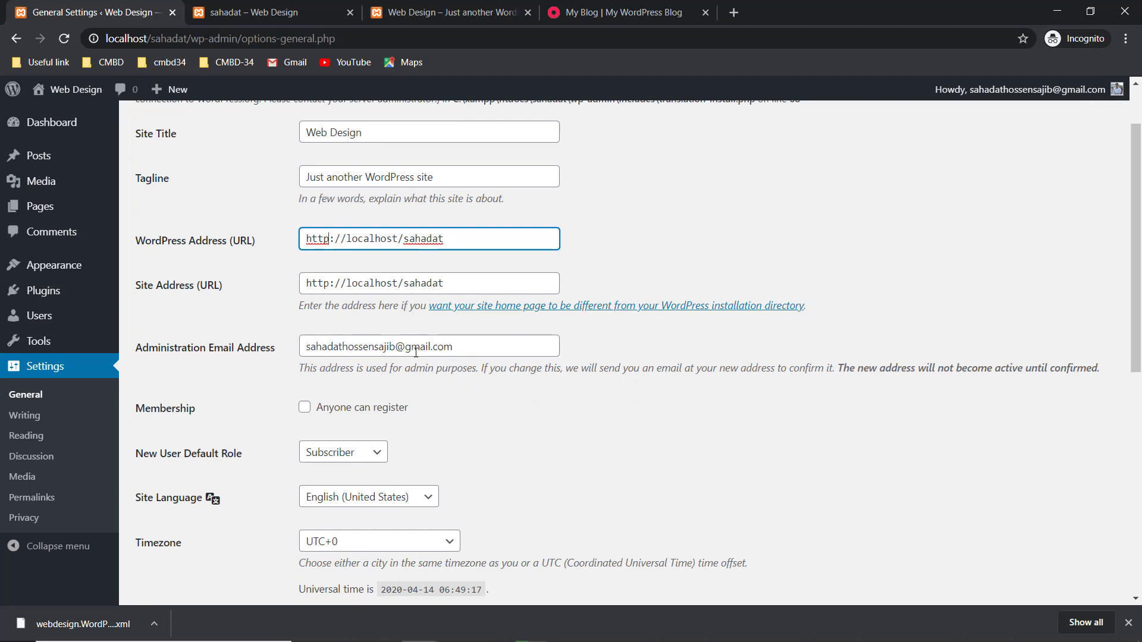
pyautogui.click(305, 409)
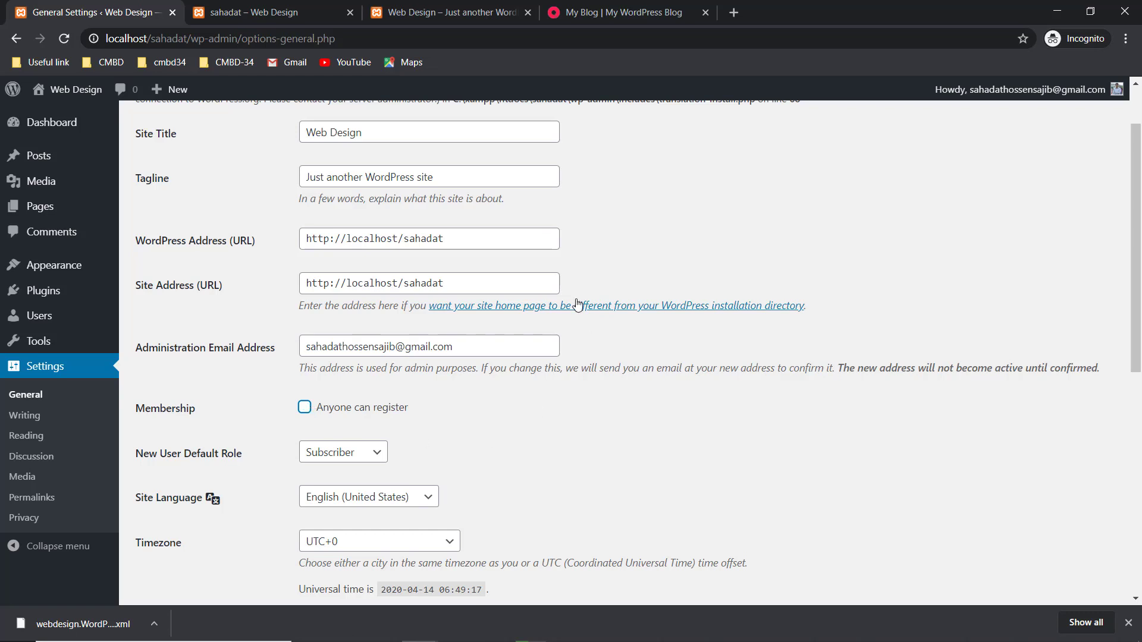
# - Scroll through the rest of General Settings, then go to the Reading settings
pyautogui.scroll(-2, 362, 397)
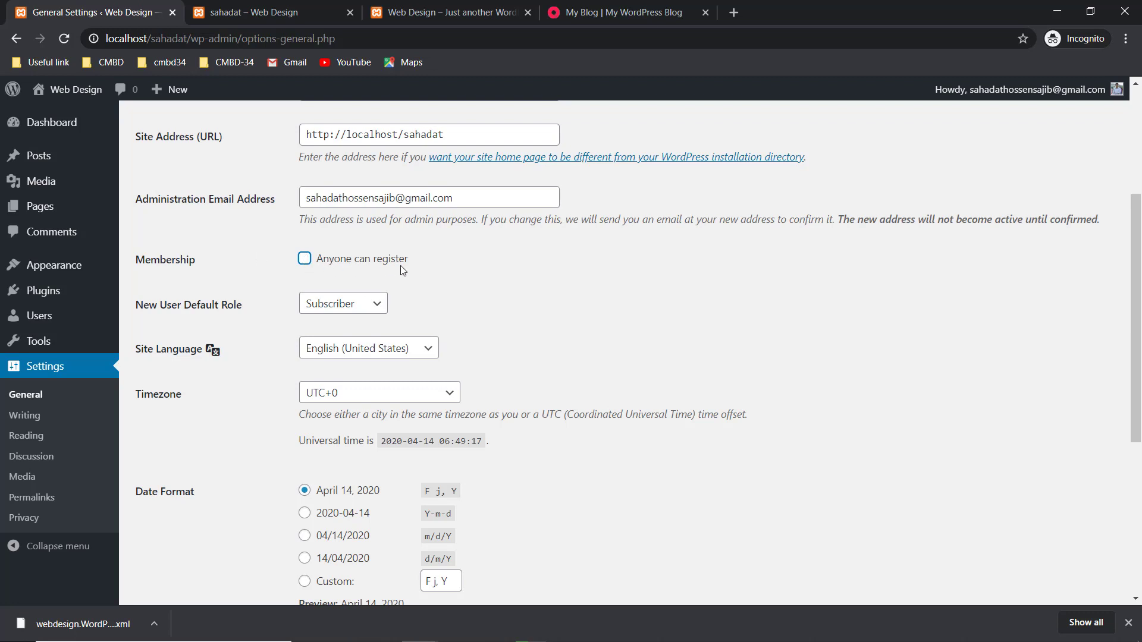
pyautogui.scroll(-1, 433, 340)
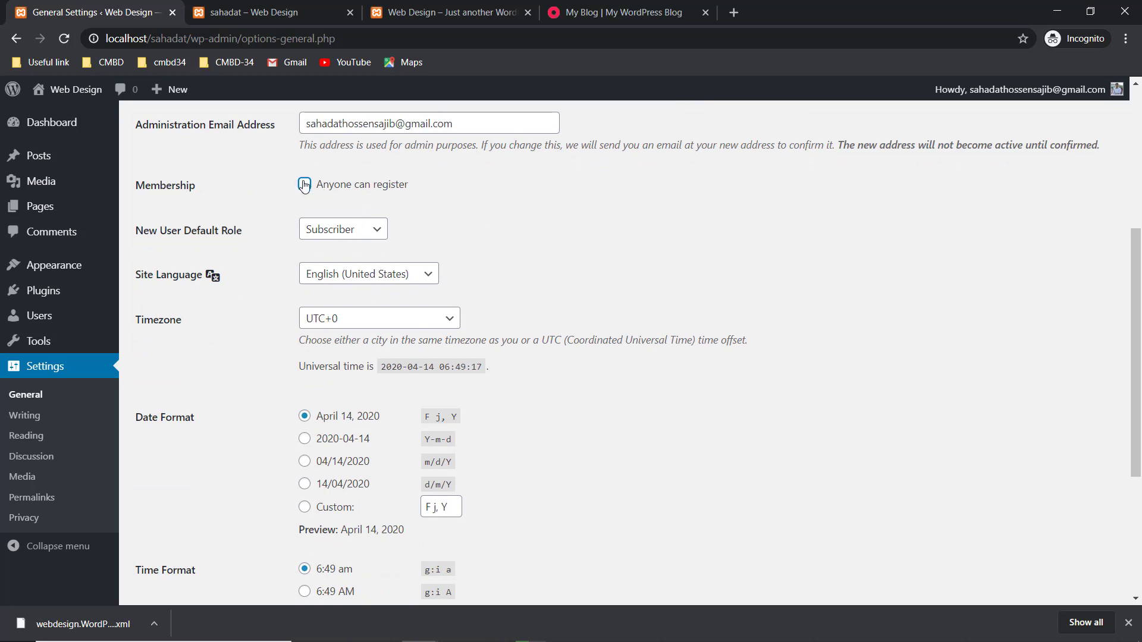
pyautogui.scroll(-1, 408, 221)
pyautogui.scroll(-4, 410, 226)
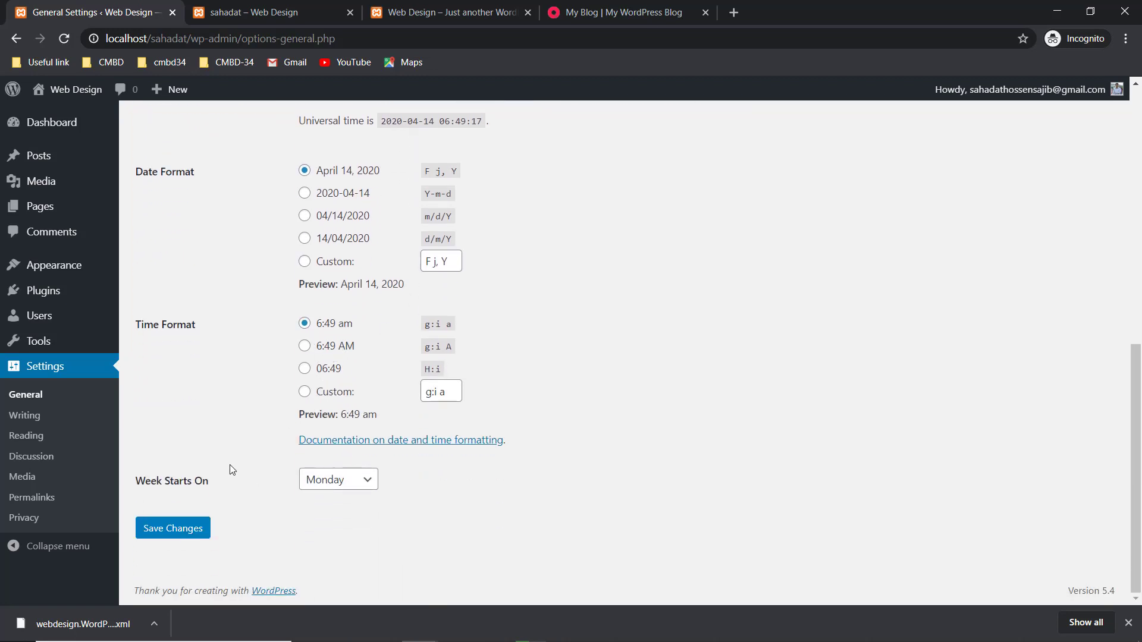
pyautogui.click(35, 437)
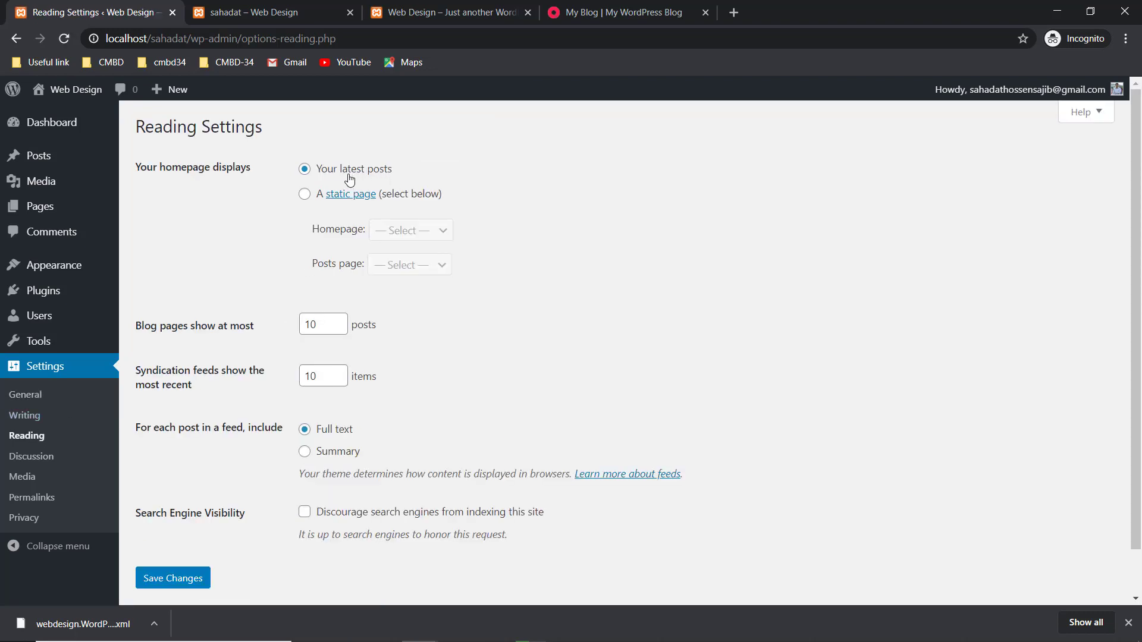
# - Set 'Your homepage displays' to a static page, choose 'home' as Homepage, and save
pyautogui.click(299, 12)
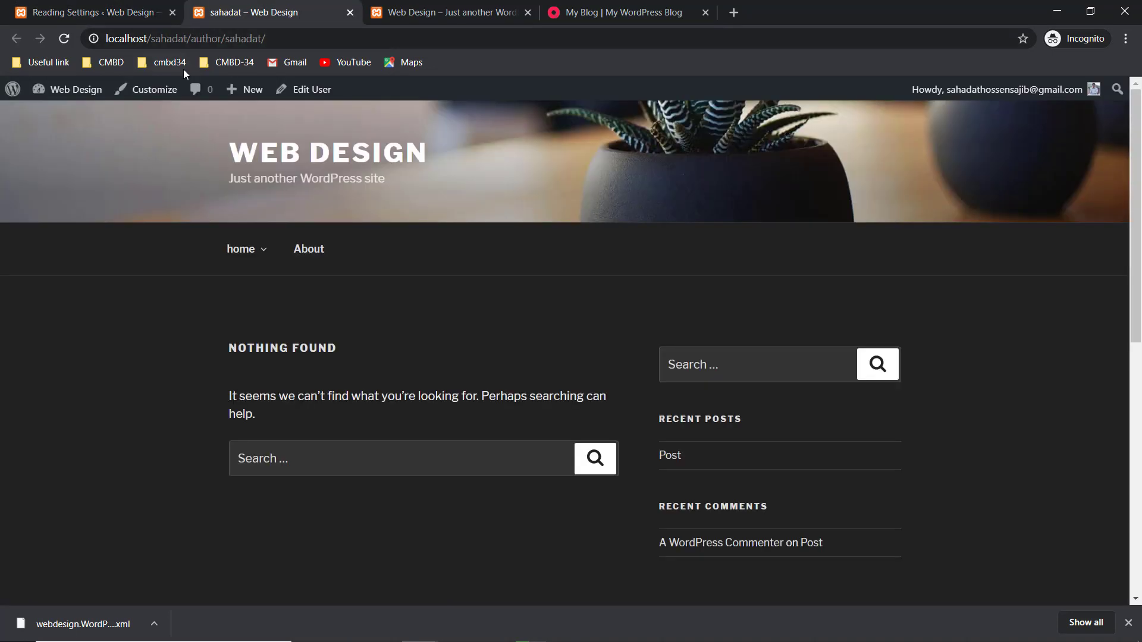
pyautogui.moveTo(66, 95)
pyautogui.click(121, 9)
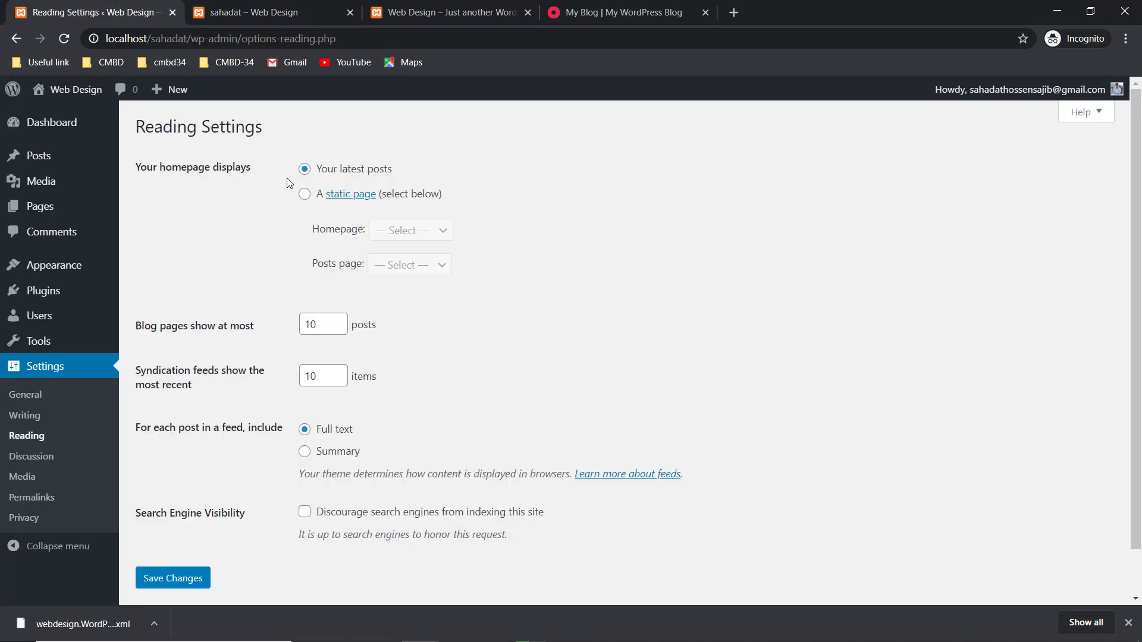
pyautogui.click(305, 195)
pyautogui.click(438, 230)
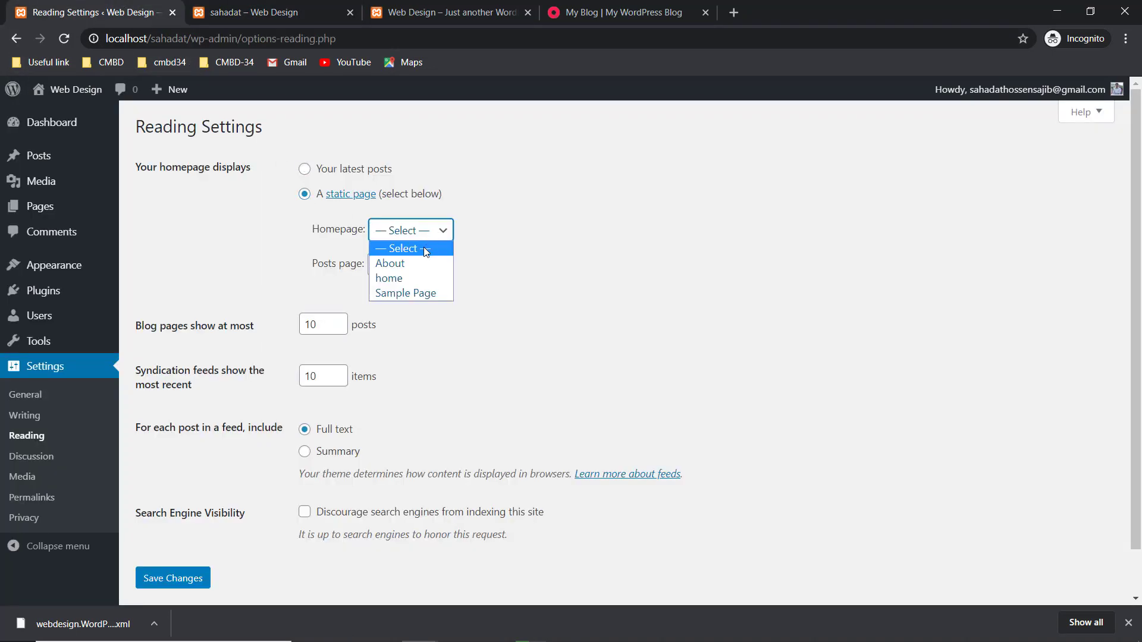
pyautogui.click(404, 280)
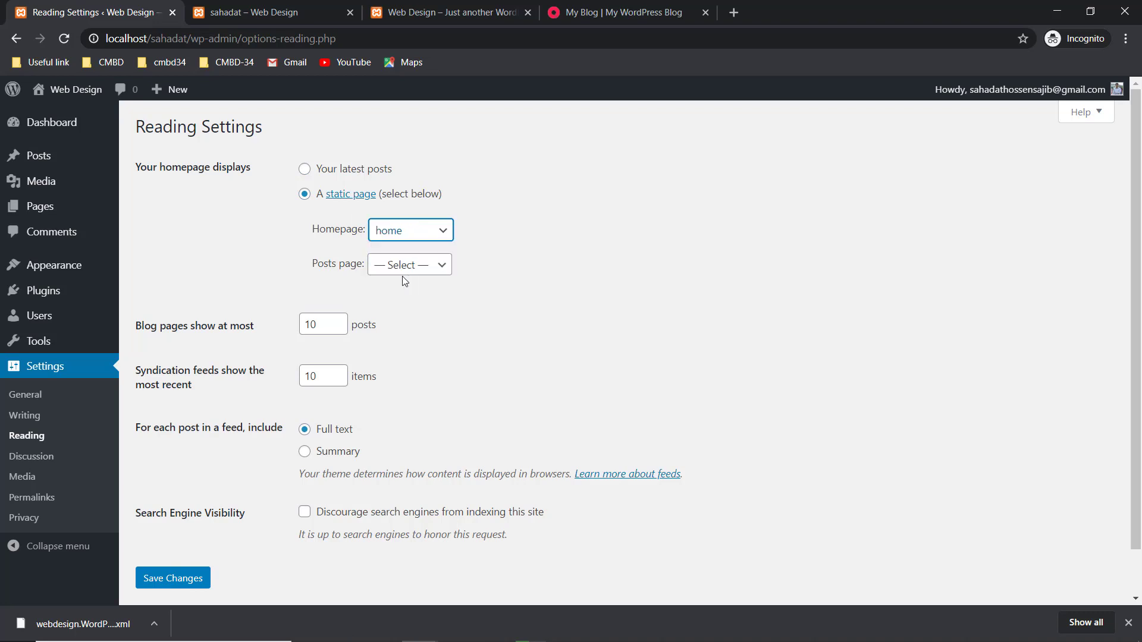
pyautogui.click(181, 577)
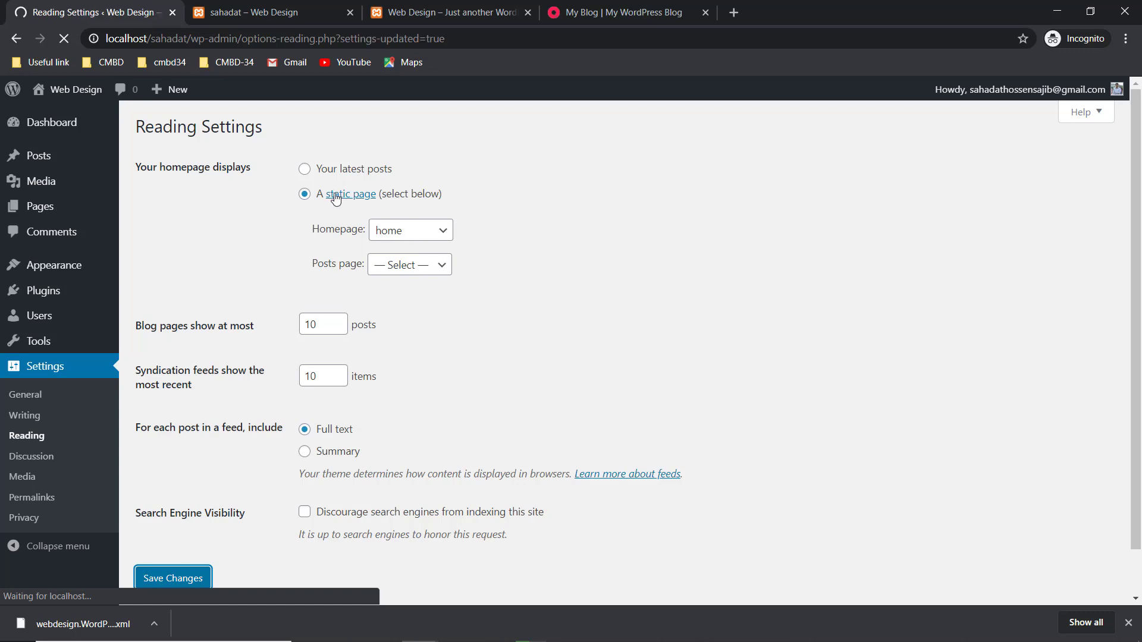
# - Reload the site tab to confirm the new static homepage
pyautogui.click(280, 12)
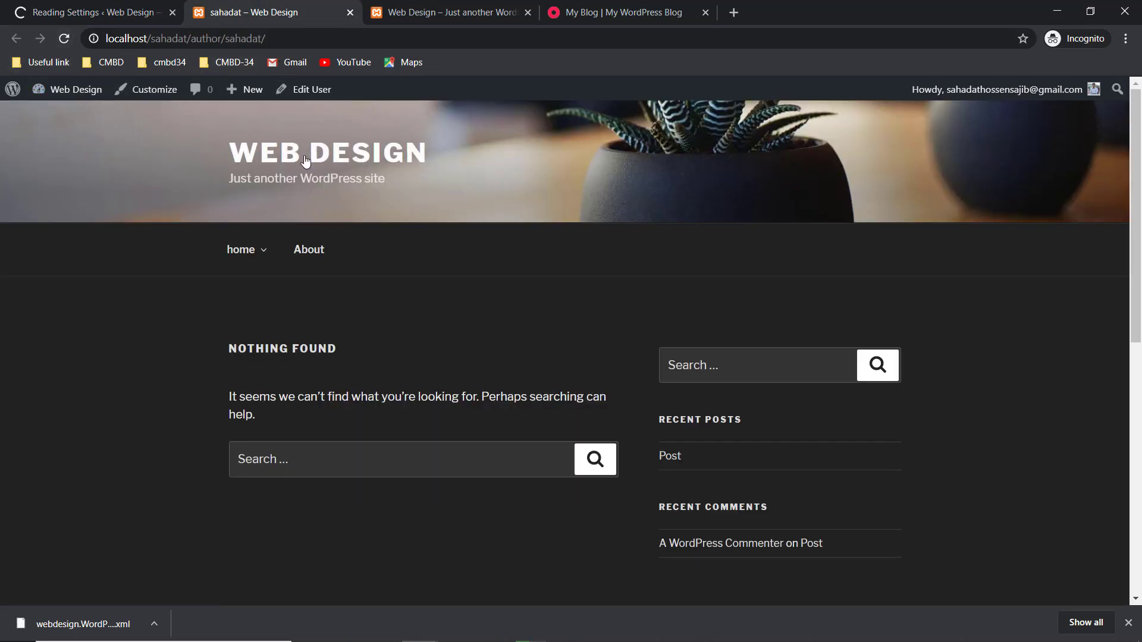
pyautogui.click(65, 39)
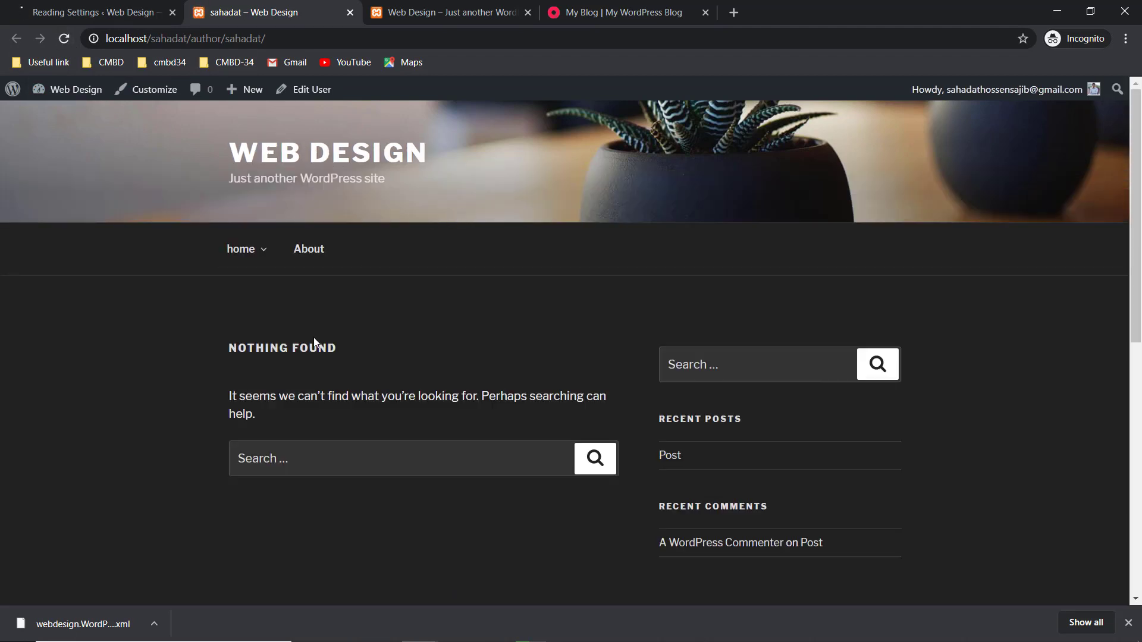
pyautogui.scroll(-9, 313, 337)
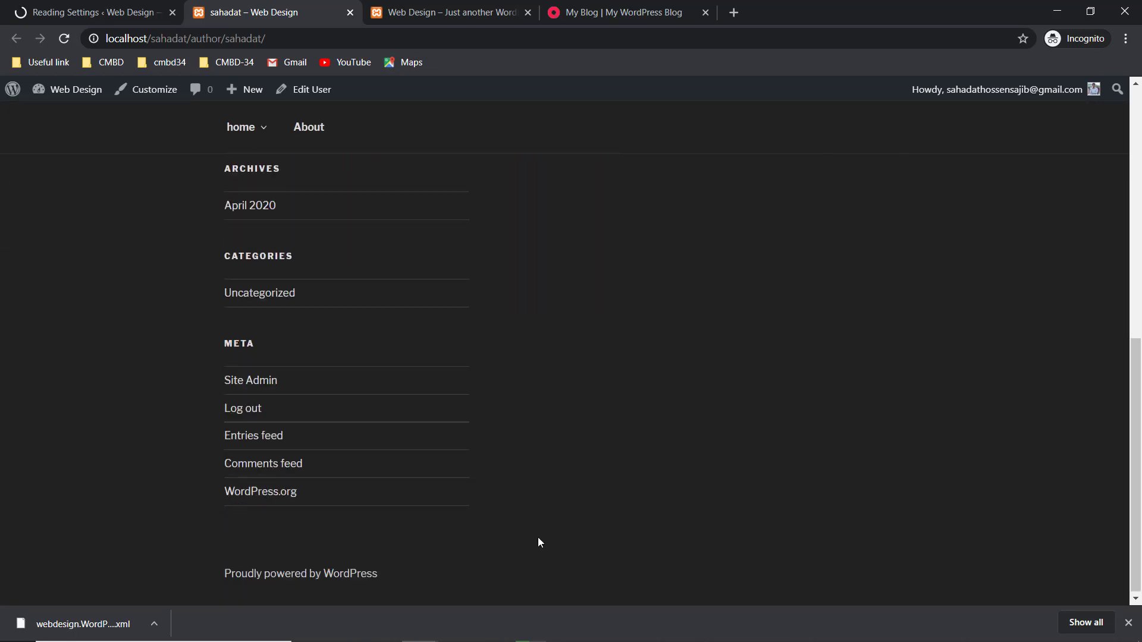
pyautogui.scroll(5, 187, 431)
pyautogui.scroll(4, 372, 443)
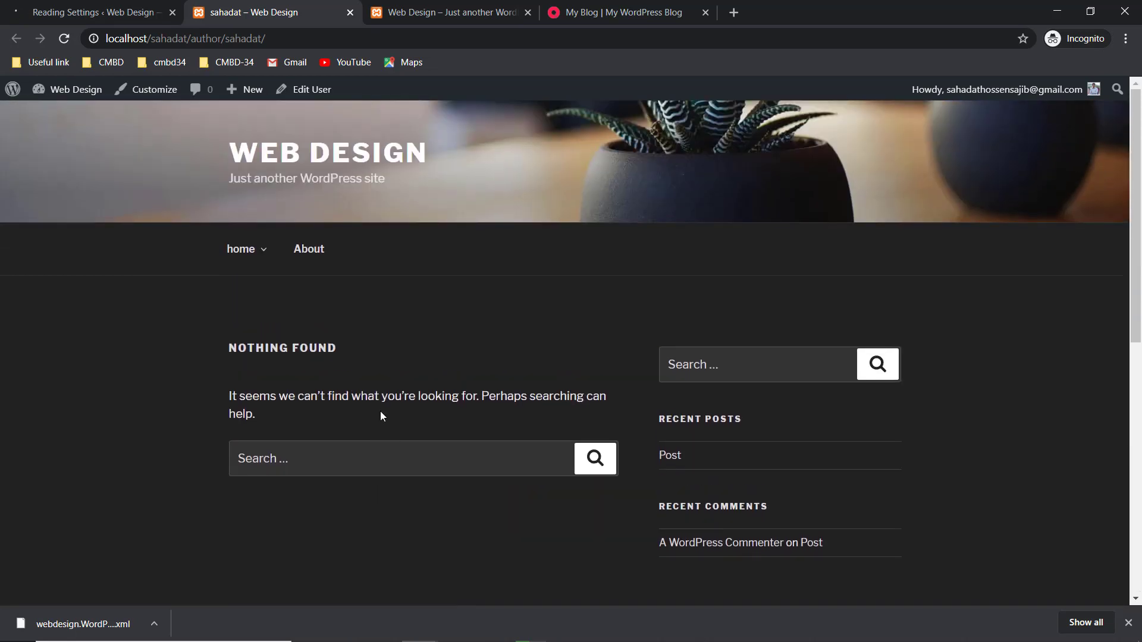
pyautogui.scroll(-4, 395, 527)
# - Back in Reading settings, check the blog posts per page value of 10, then open Permalinks
pyautogui.click(107, 8)
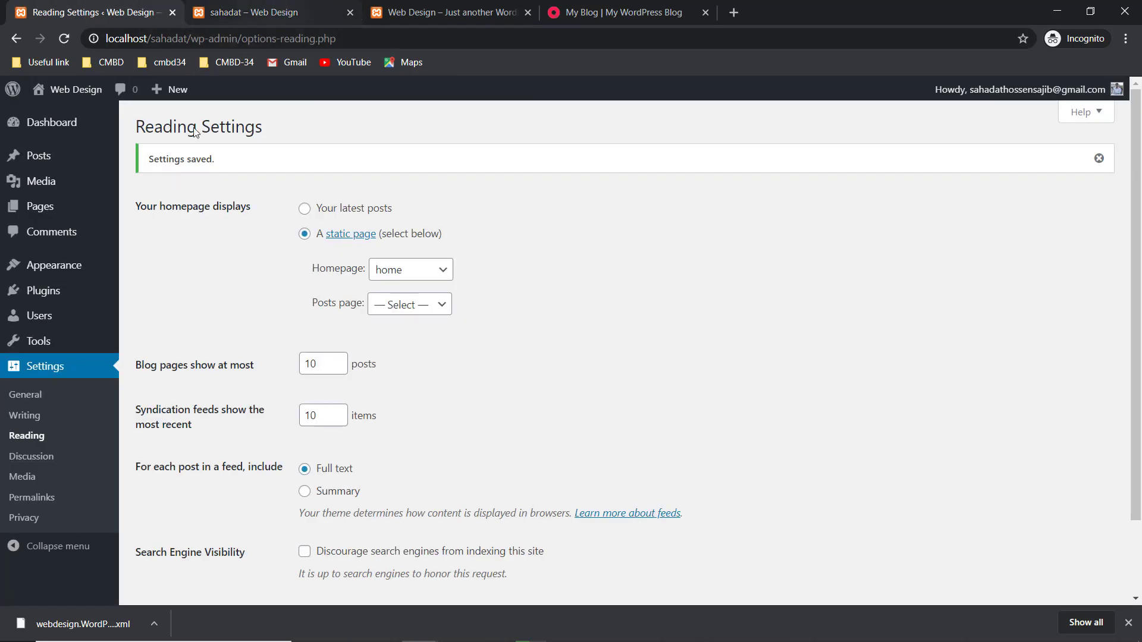
pyautogui.scroll(-2, 320, 323)
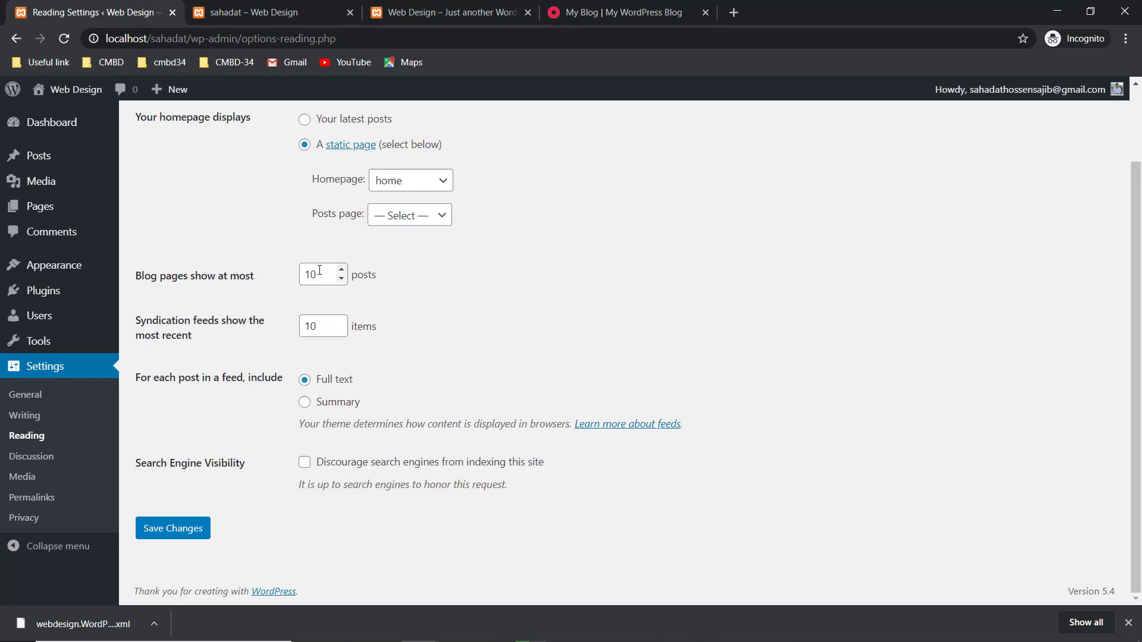
pyautogui.moveTo(319, 275); pyautogui.dragTo(308, 273)
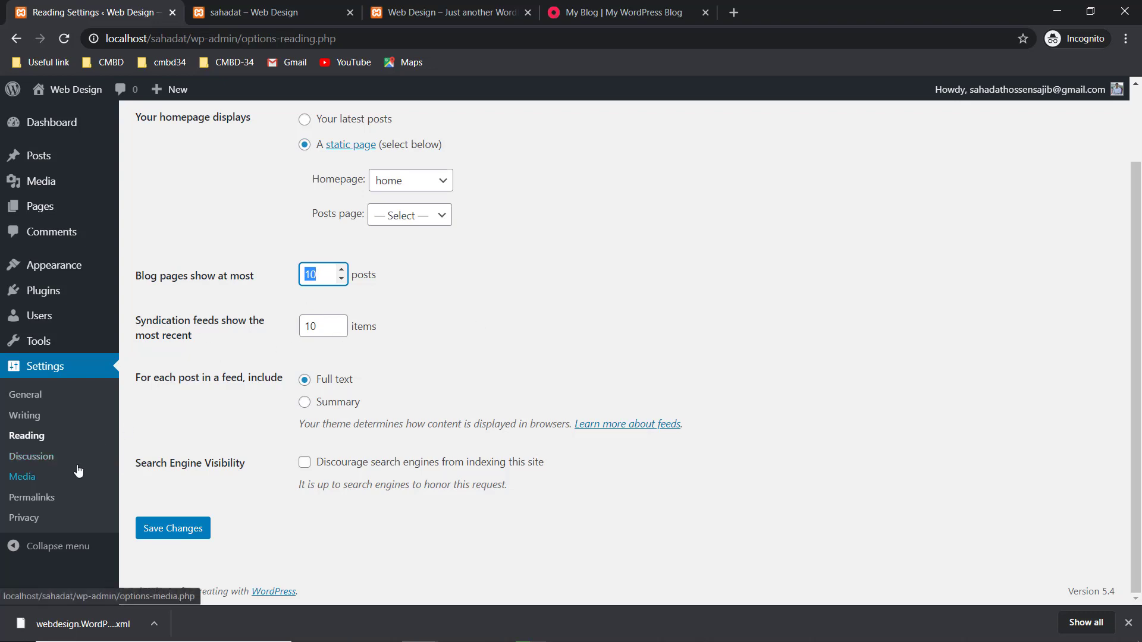
pyautogui.click(35, 498)
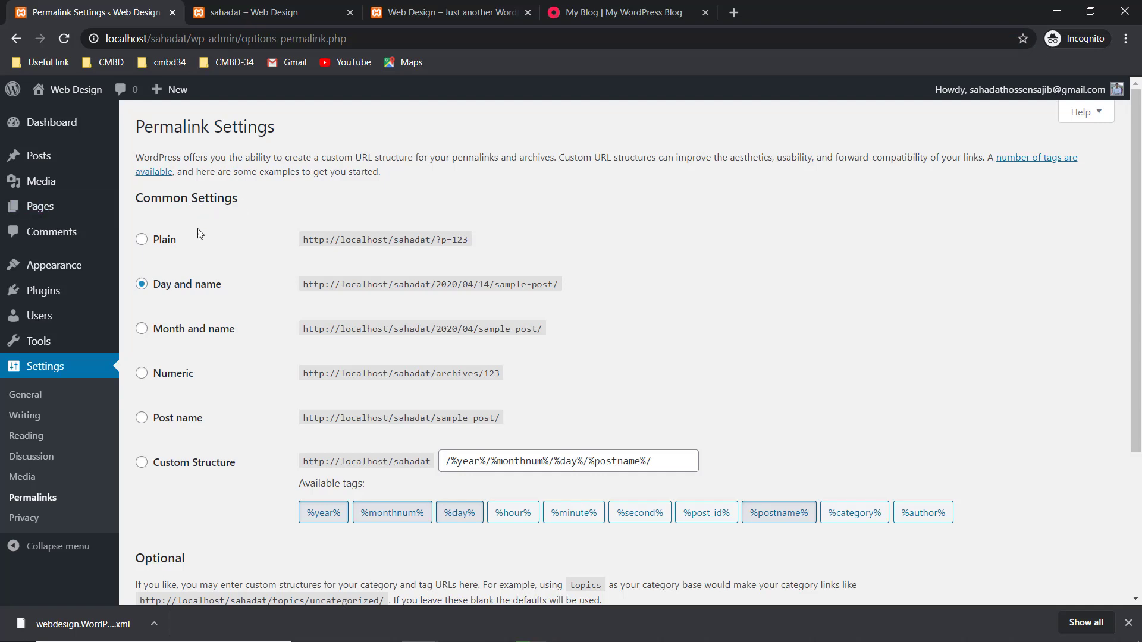
# - Check the site's current page addresses, then select Post name permalinks and save
pyautogui.click(143, 418)
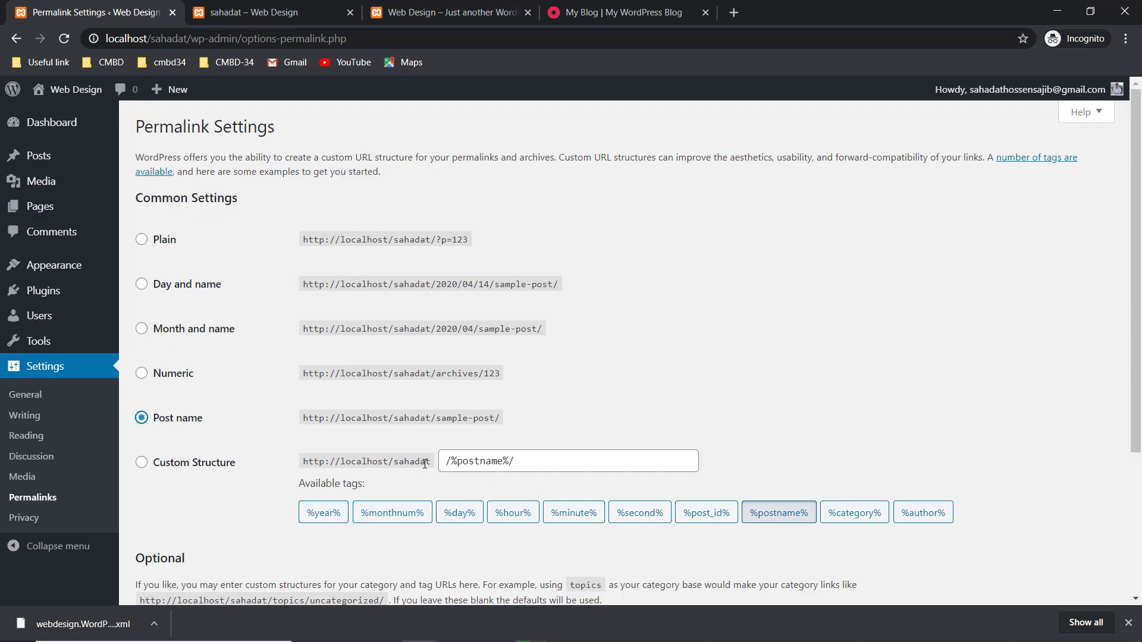
pyautogui.moveTo(523, 462); pyautogui.dragTo(444, 454)
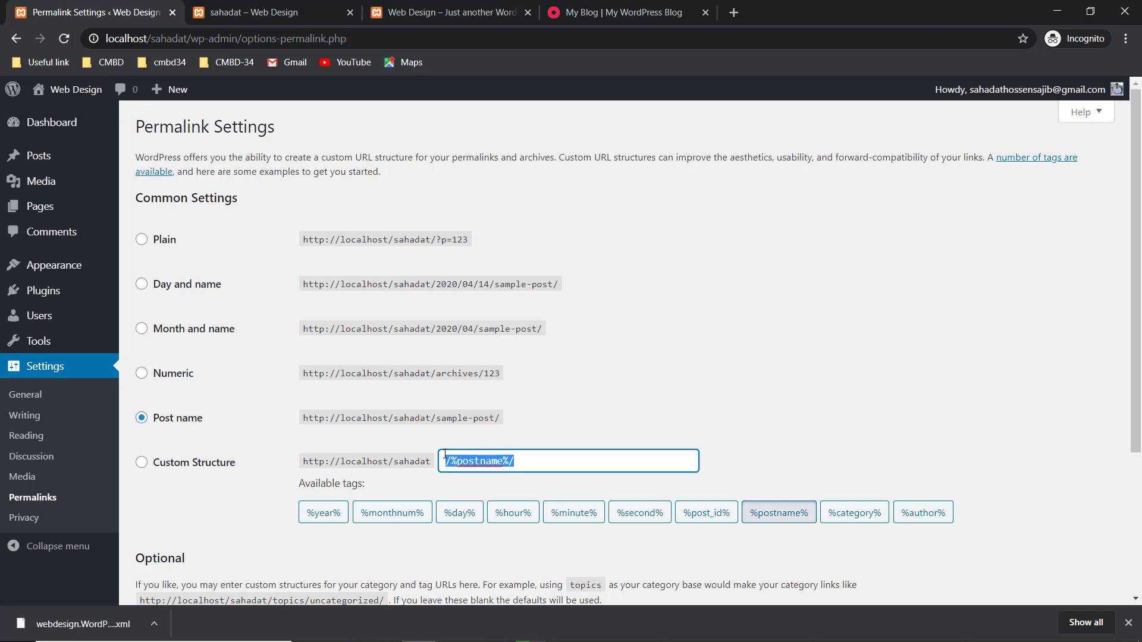
pyautogui.click(288, 12)
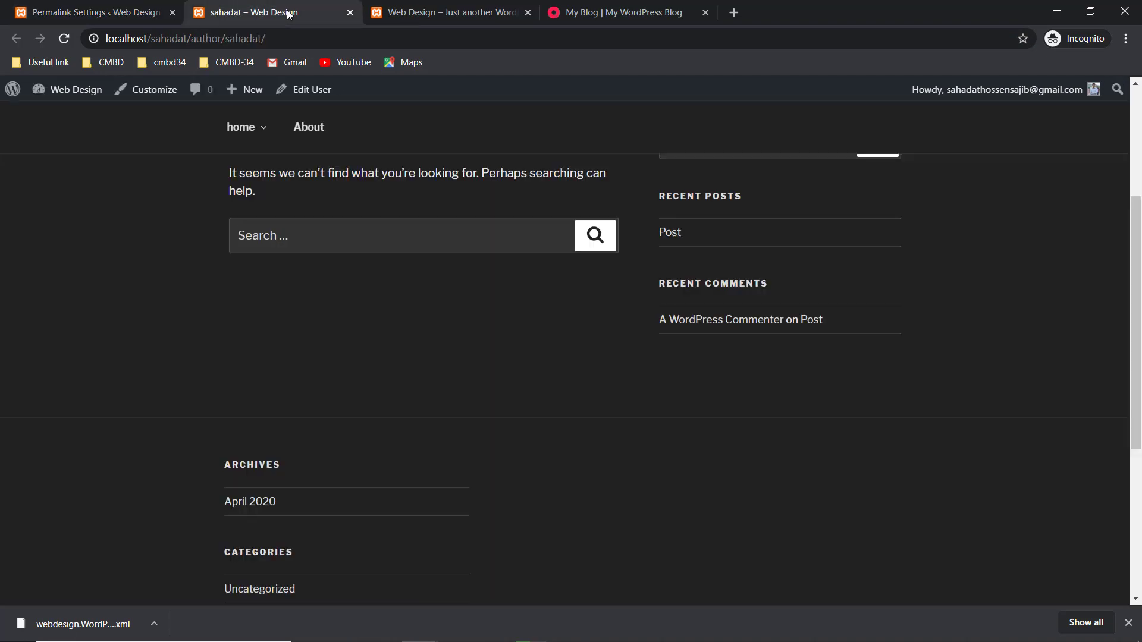
pyautogui.click(231, 41)
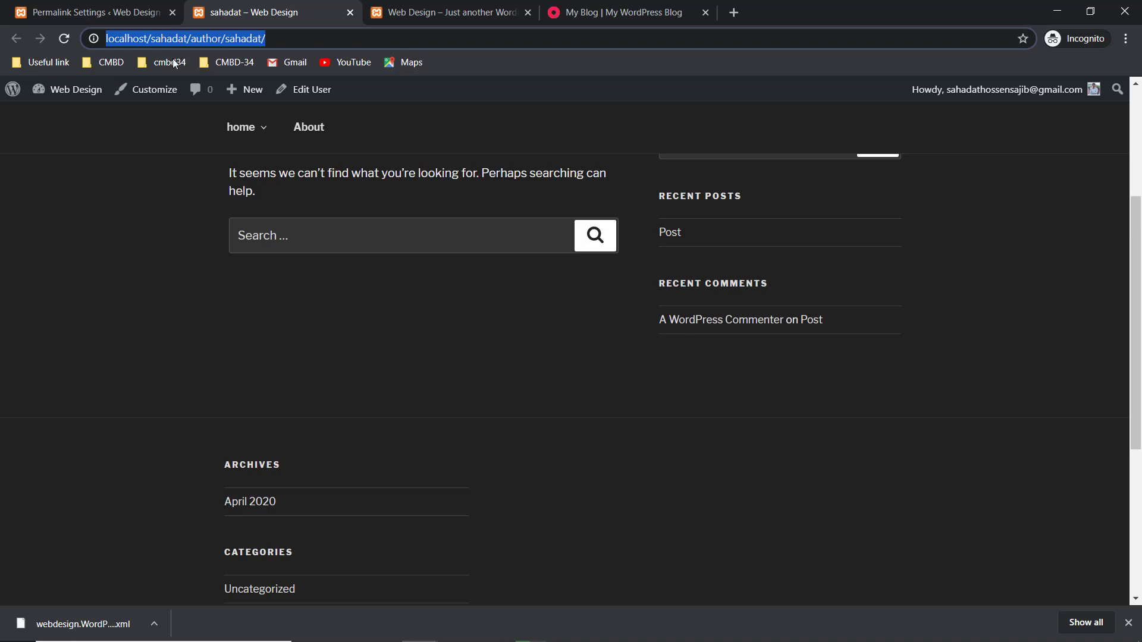
pyautogui.scroll(4, 470, 152)
pyautogui.click(241, 249)
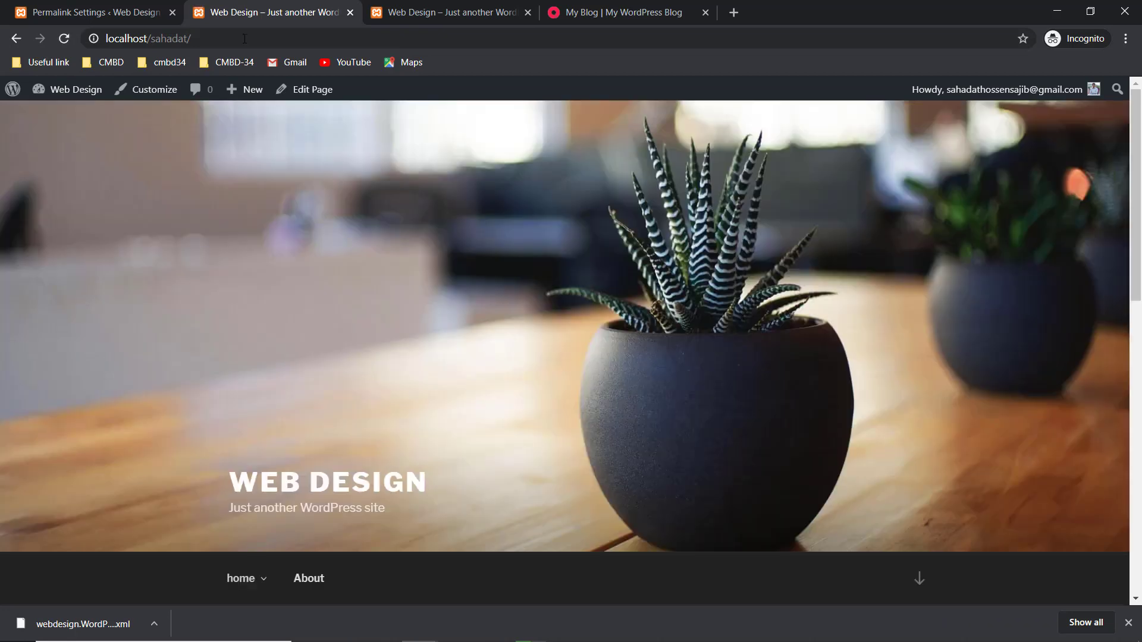
pyautogui.click(117, 13)
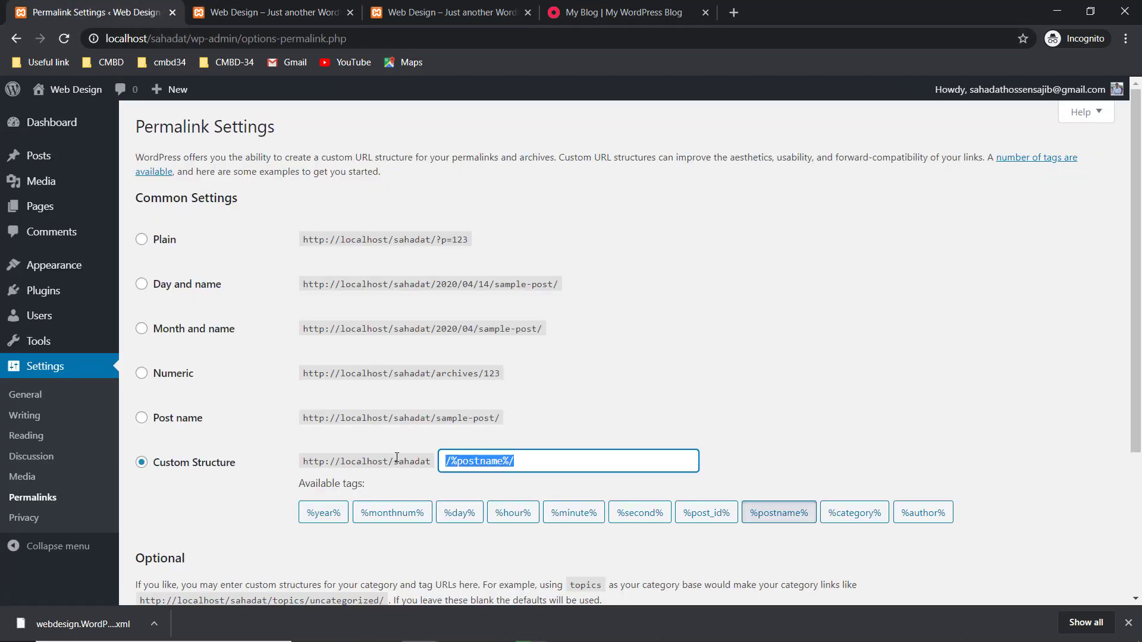
pyautogui.scroll(-1, 397, 457)
pyautogui.click(154, 348)
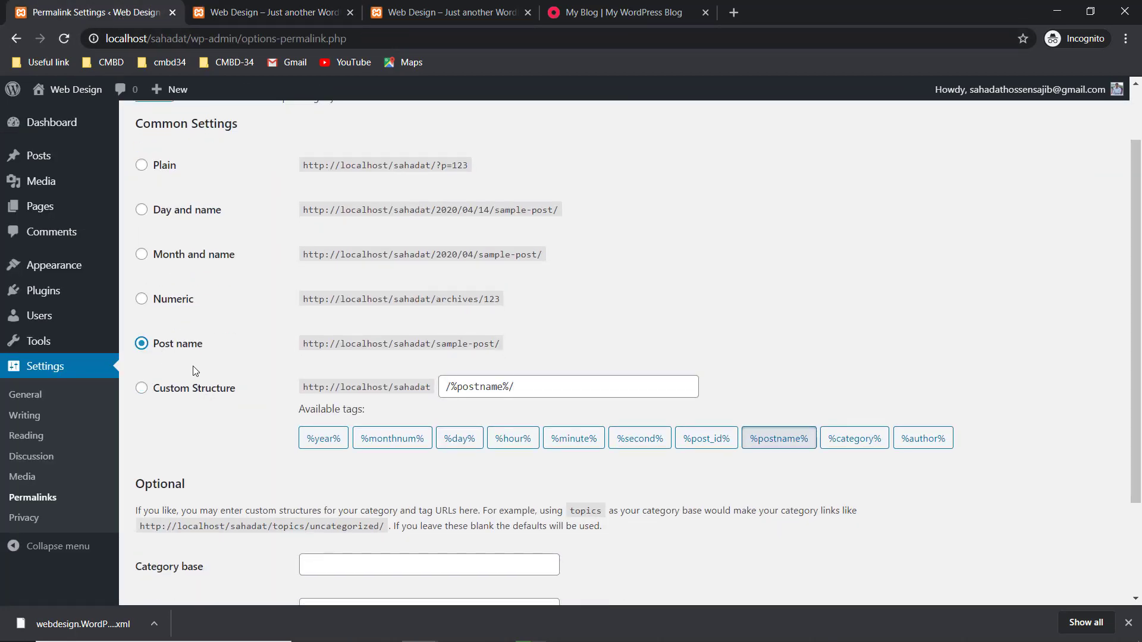
pyautogui.scroll(-2, 215, 382)
pyautogui.click(175, 527)
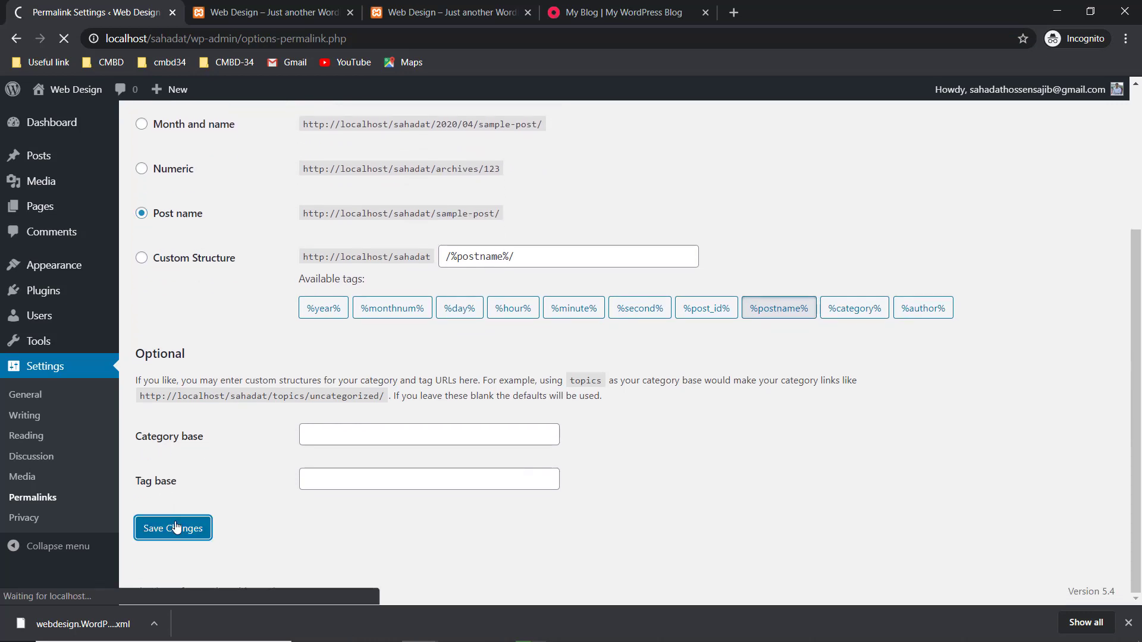
# - Reload the site and open the About page to confirm its clean /about/ URL
pyautogui.click(444, 7)
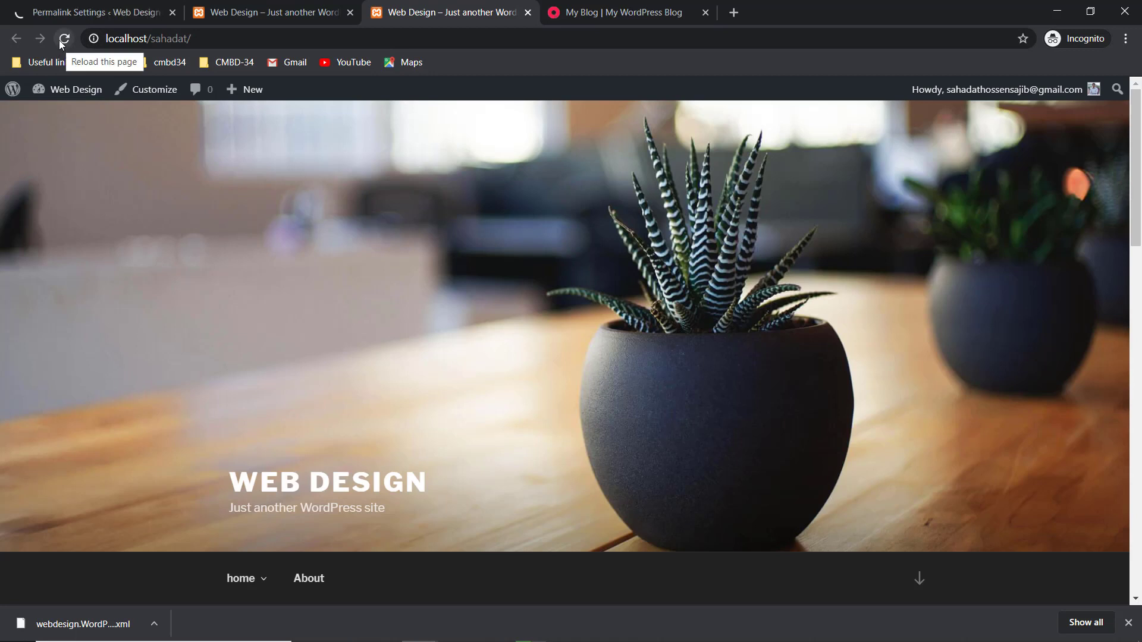
pyautogui.click(63, 39)
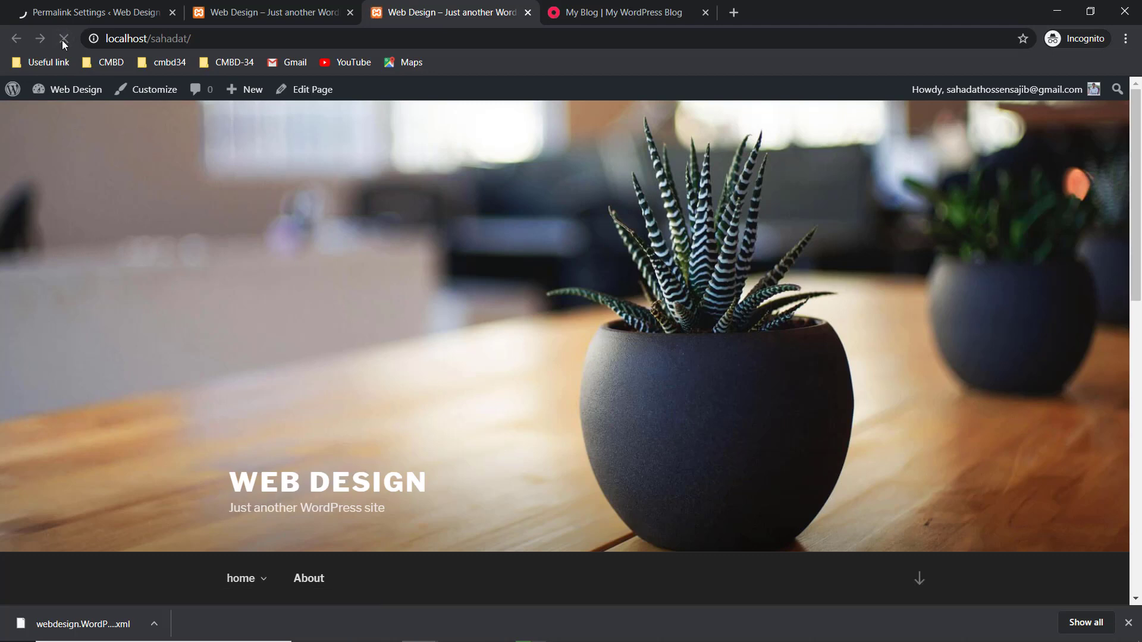
pyautogui.scroll(-3, 216, 327)
pyautogui.click(244, 433)
pyautogui.scroll(-1, 262, 297)
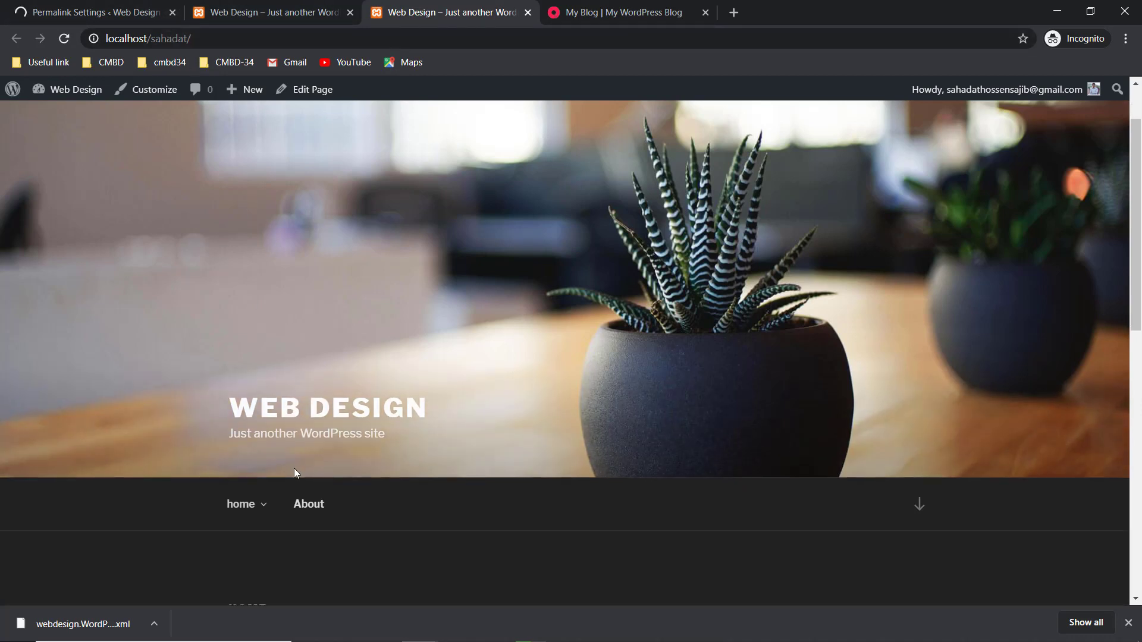
pyautogui.click(309, 503)
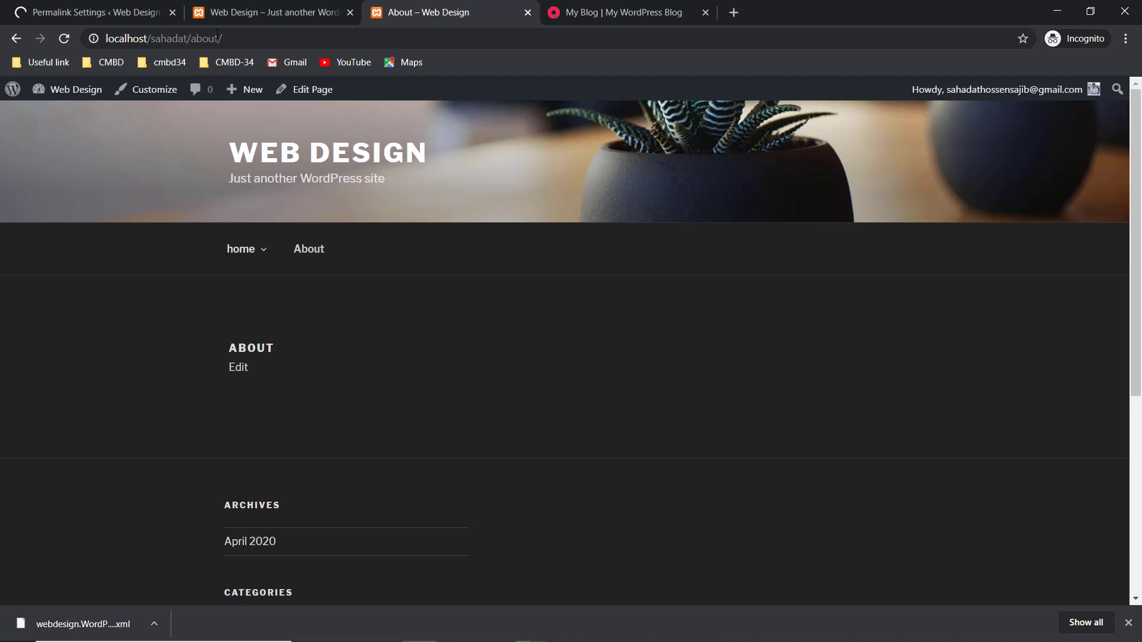
pyautogui.moveTo(215, 38); pyautogui.dragTo(191, 38)
pyautogui.click(92, 5)
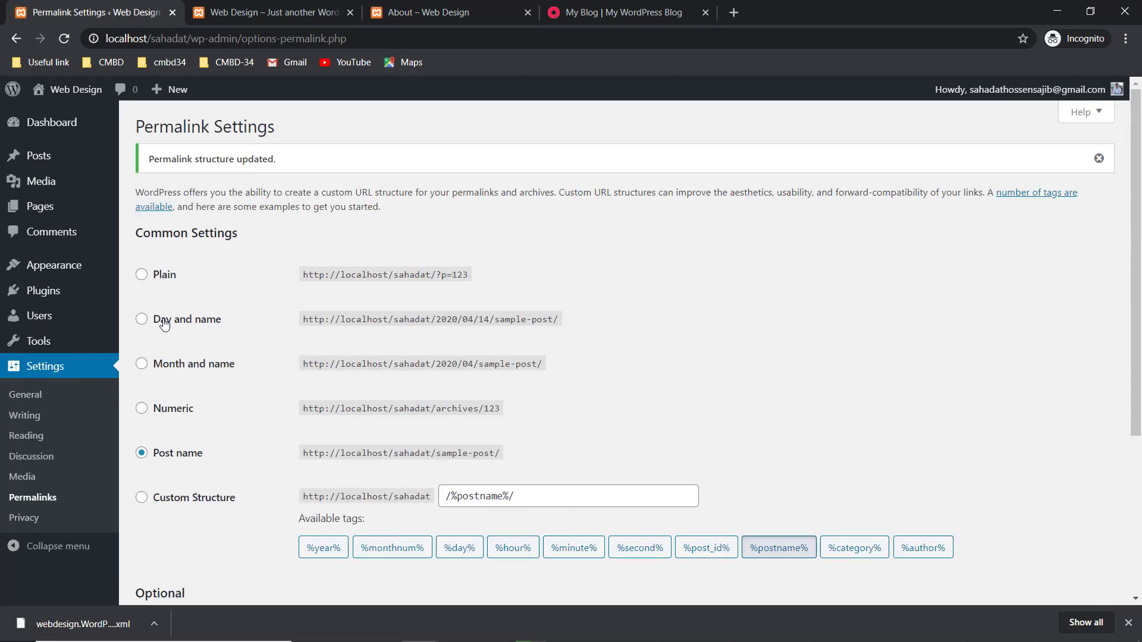
# - Try Day and name and compare the example addresses with Month and name
pyautogui.click(157, 322)
pyautogui.moveTo(452, 321); pyautogui.dragTo(448, 321)
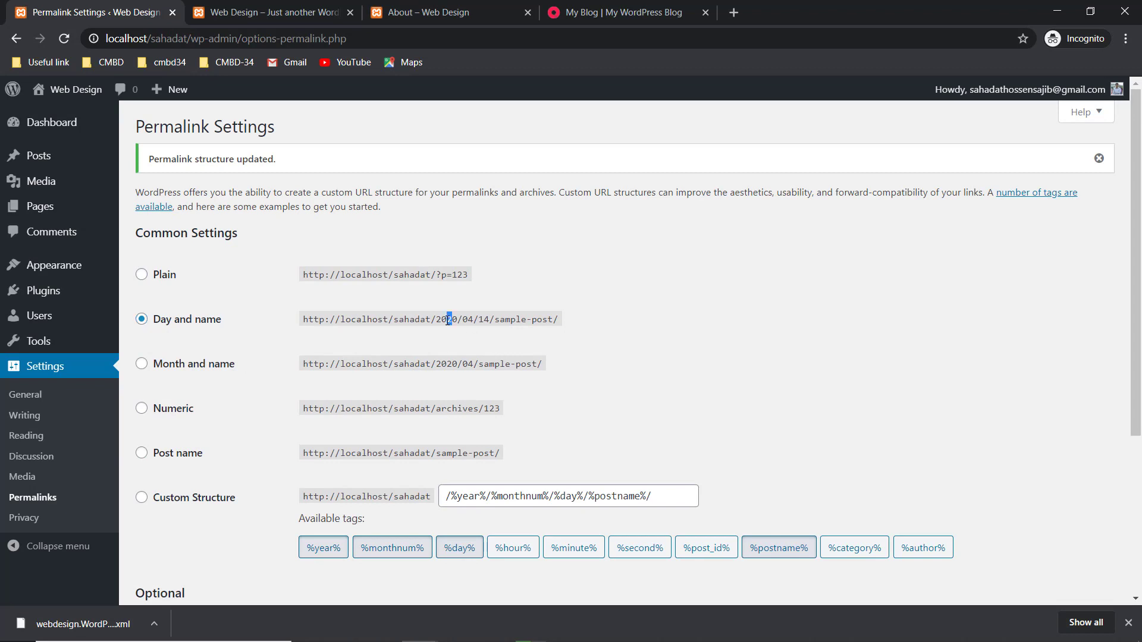
pyautogui.moveTo(547, 319); pyautogui.dragTo(505, 320)
pyautogui.moveTo(495, 365); pyautogui.dragTo(534, 366)
pyautogui.click(247, 7)
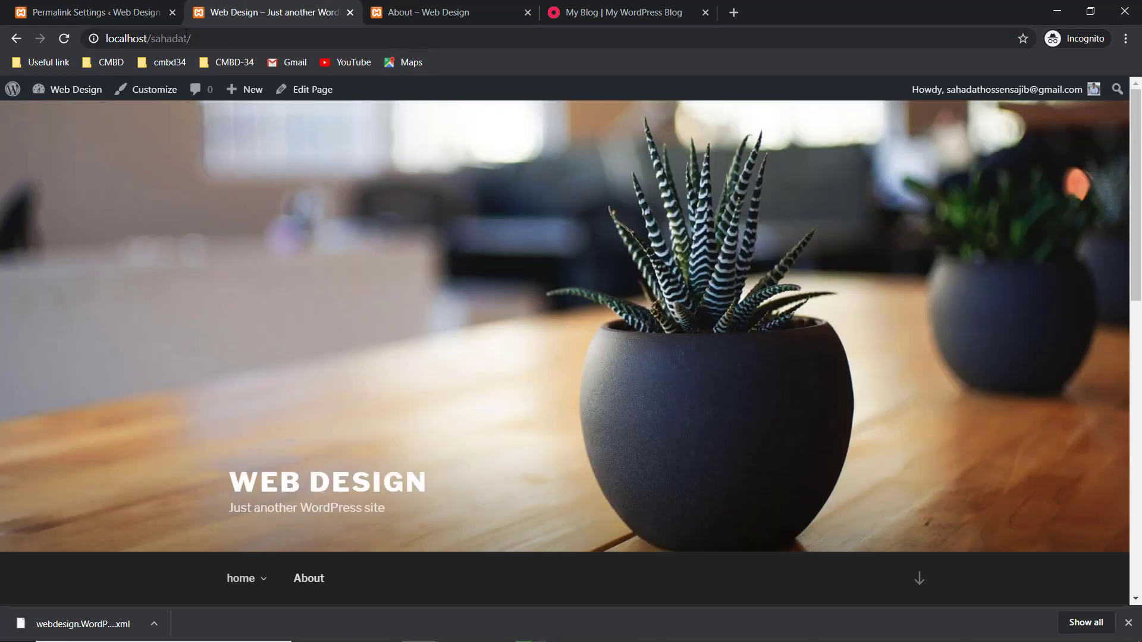
pyautogui.click(101, 6)
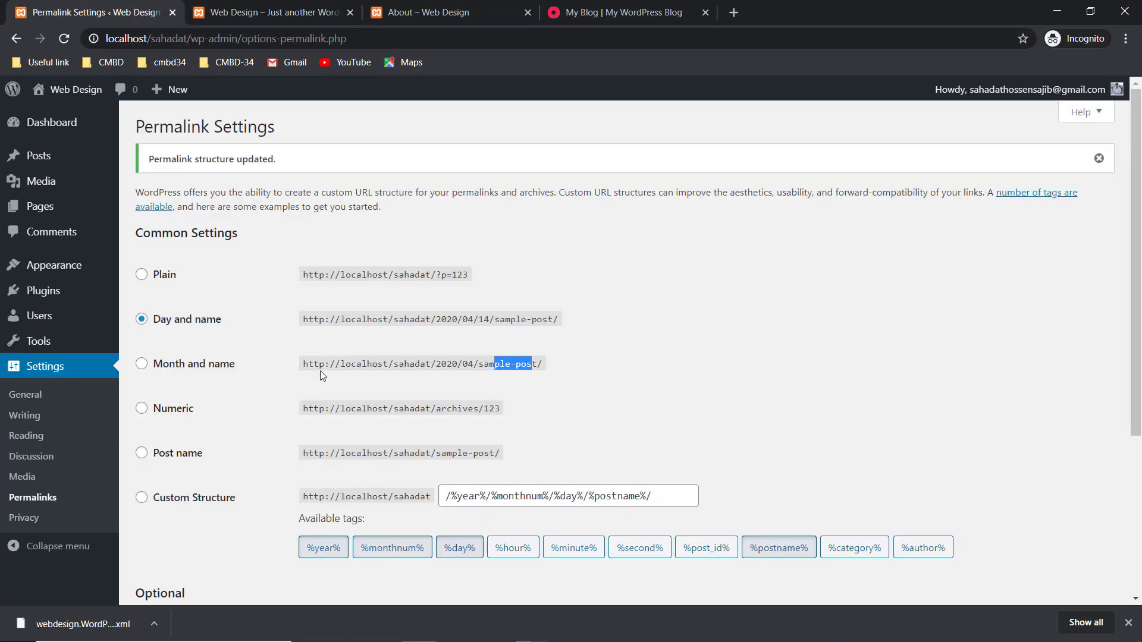
# - Reselect the Post name permalink structure and save the changes
pyautogui.scroll(-1, 324, 375)
pyautogui.click(142, 381)
pyautogui.scroll(-2, 216, 403)
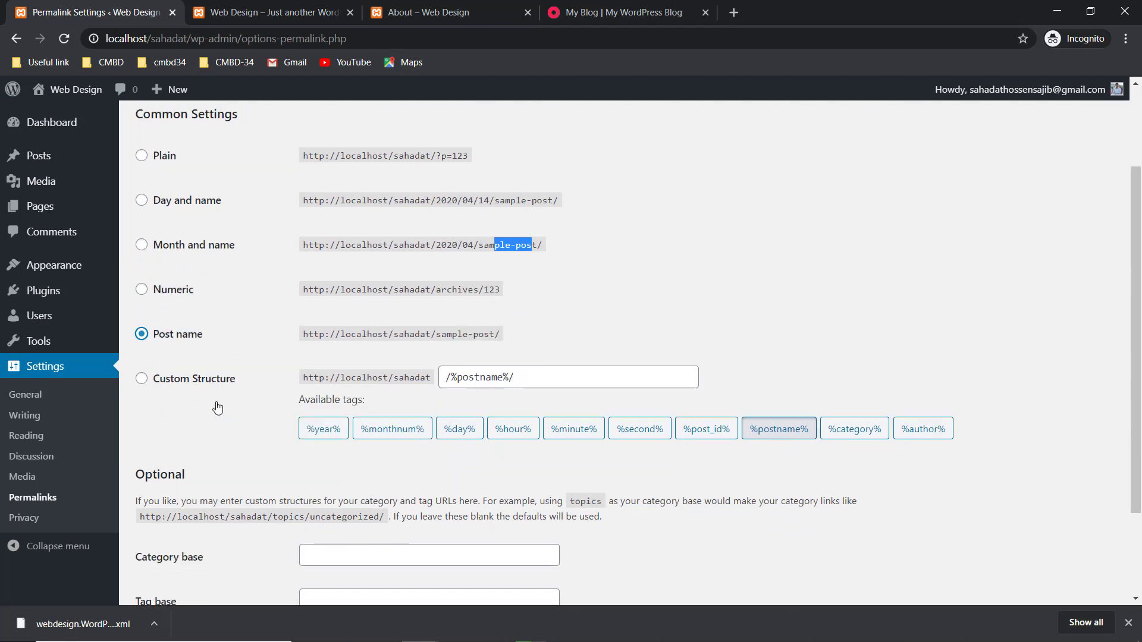
pyautogui.click(195, 545)
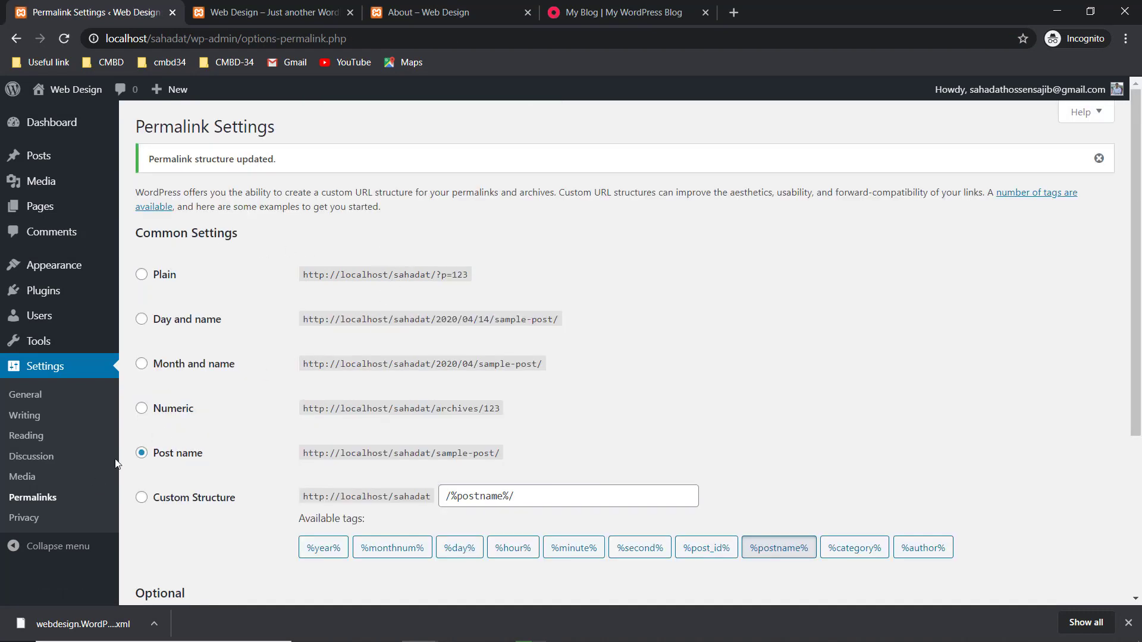
# - Collapse and re-expand the admin sidebar, then dismiss the 'Permalink structure updated' notice
pyautogui.scroll(-2, 116, 463)
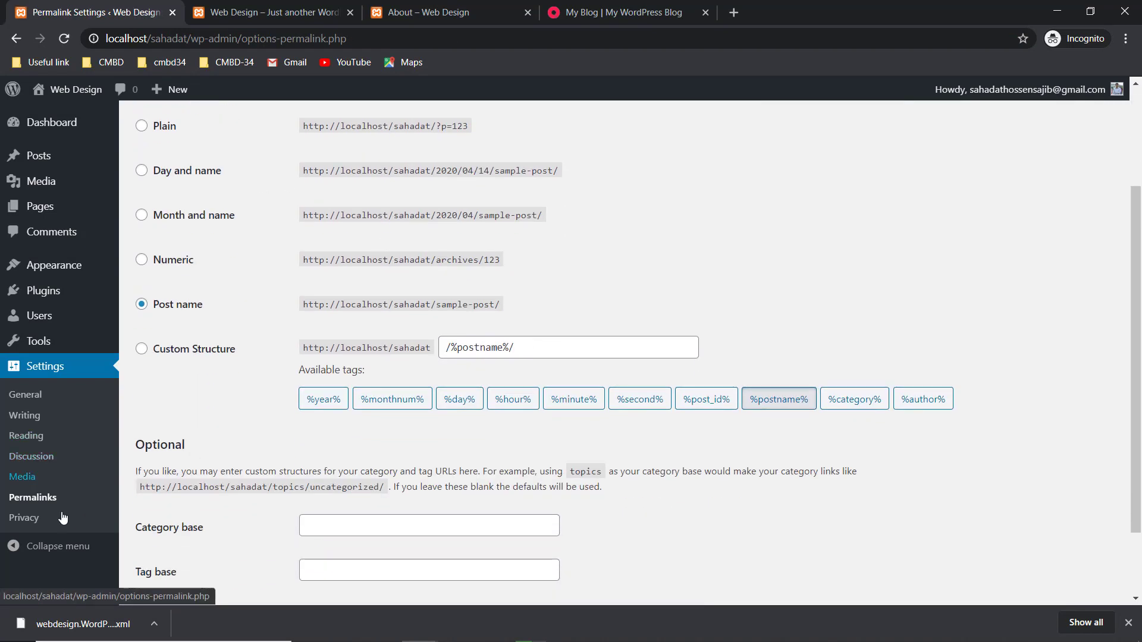
pyautogui.click(45, 548)
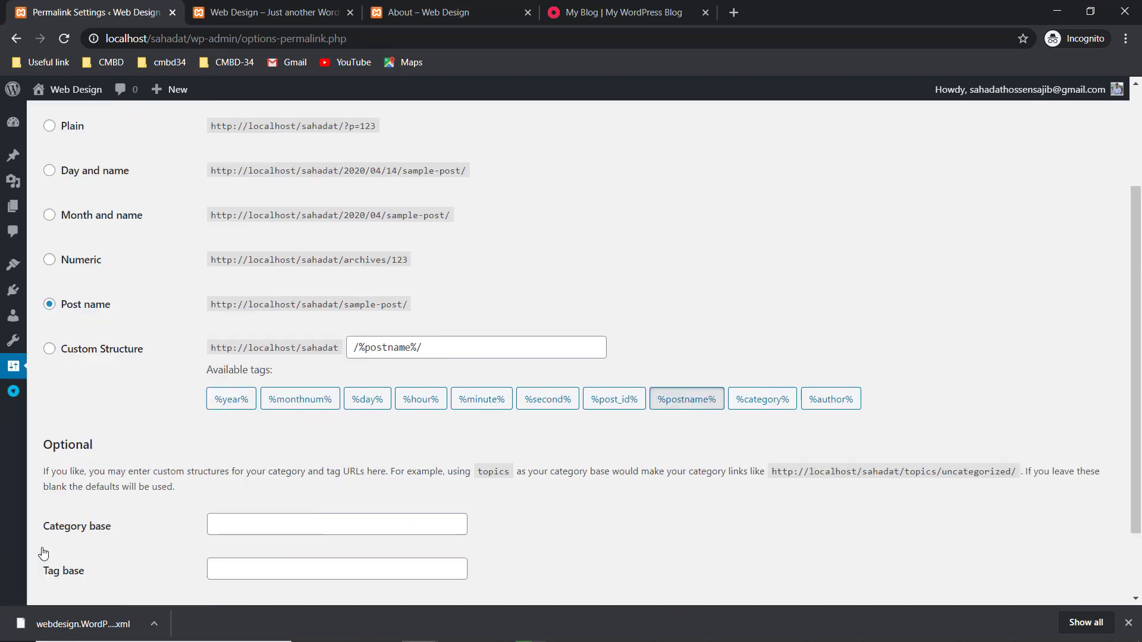
pyautogui.click(12, 394)
pyautogui.scroll(2, 269, 305)
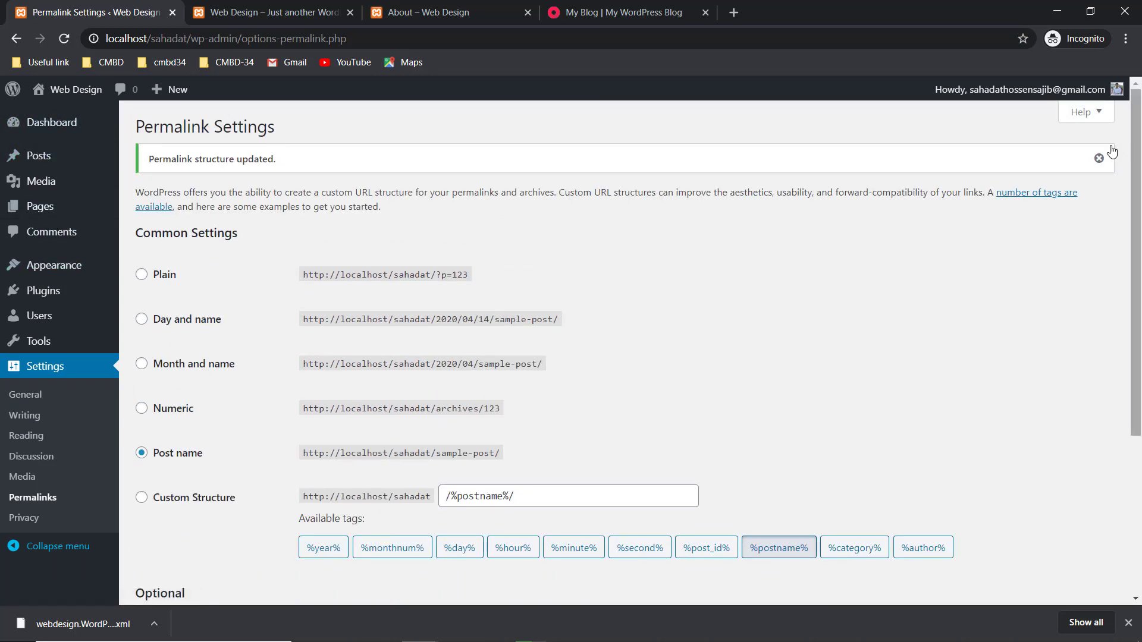
pyautogui.click(1098, 158)
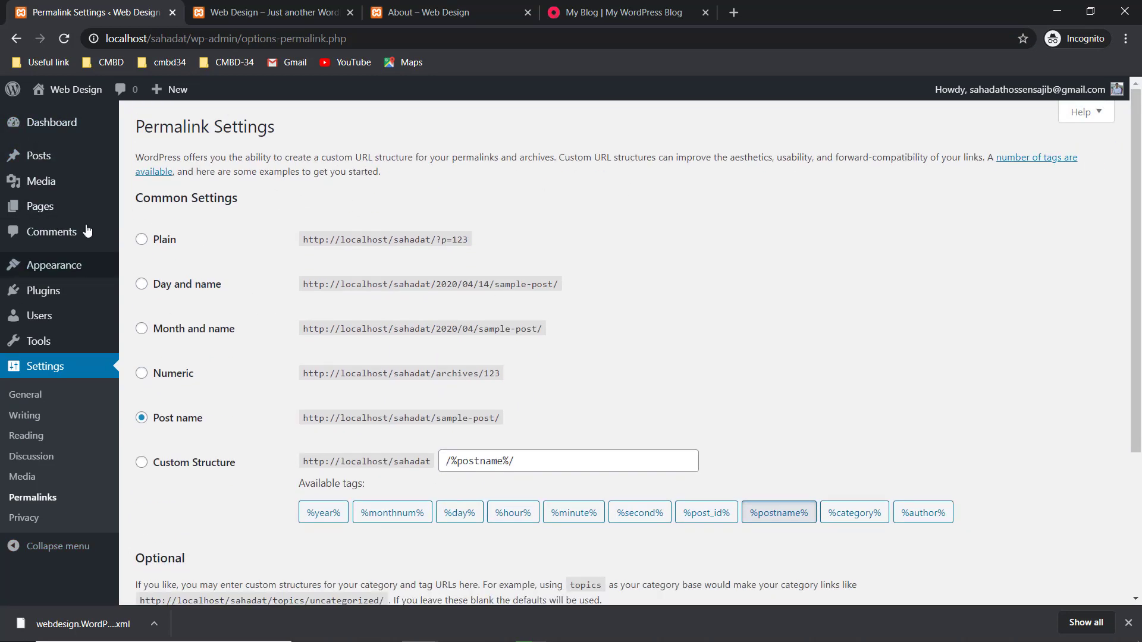
# - Open the Dashboard and review At a Glance: 1 post, 3 pages, 1 comment, Twenty Seventeen theme
pyautogui.click(57, 132)
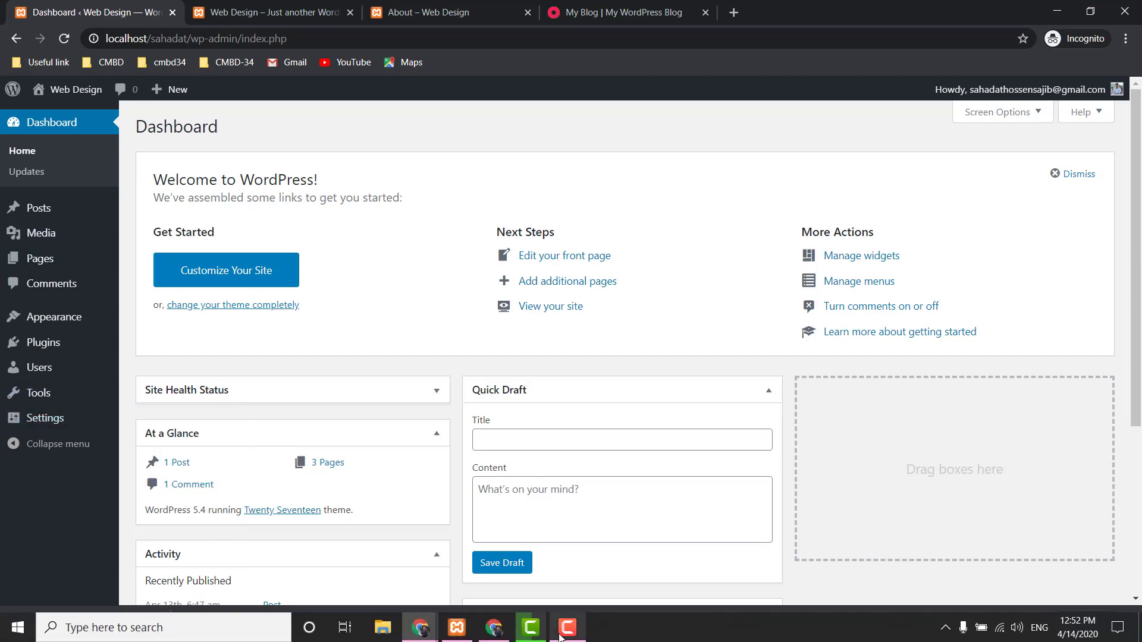
pyautogui.click(568, 632)
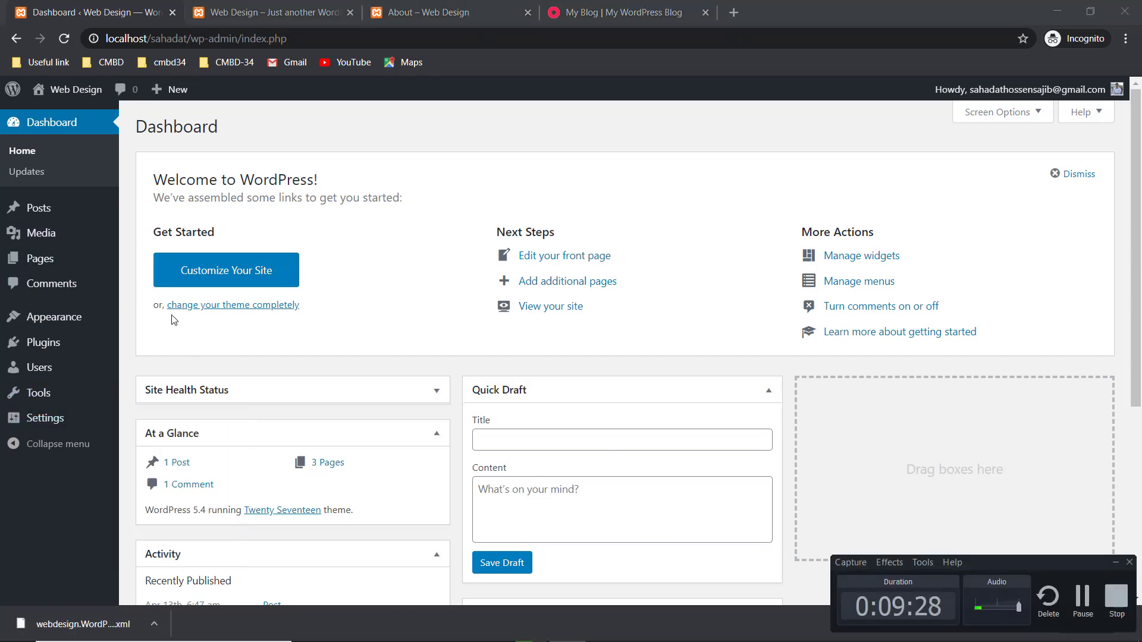
pyautogui.moveTo(69, 271)
pyautogui.moveTo(1074, 639)
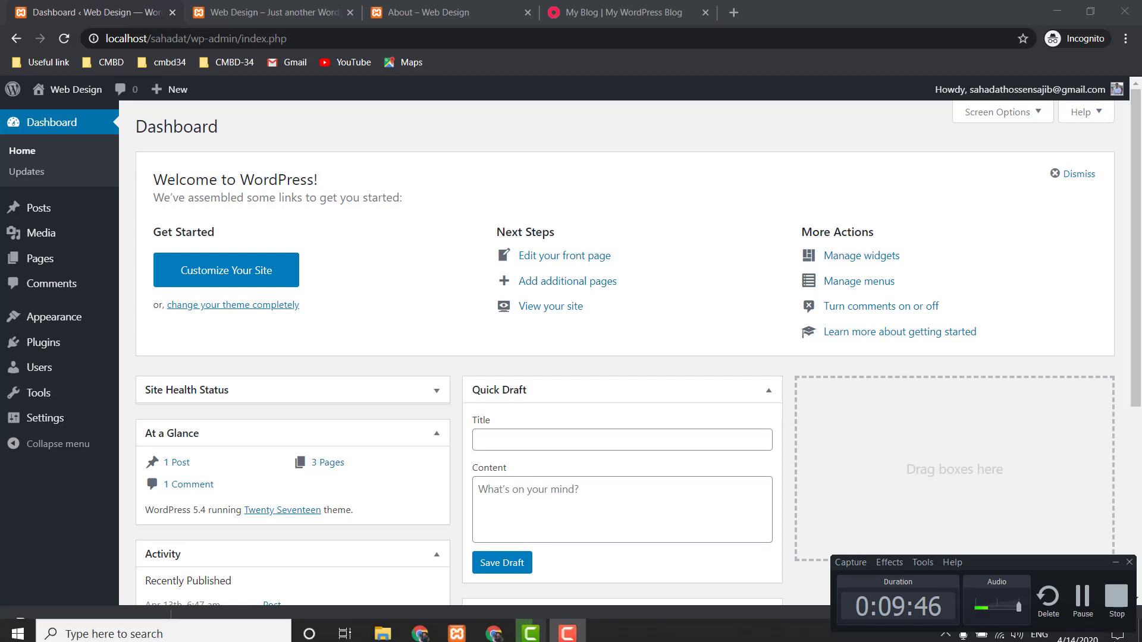